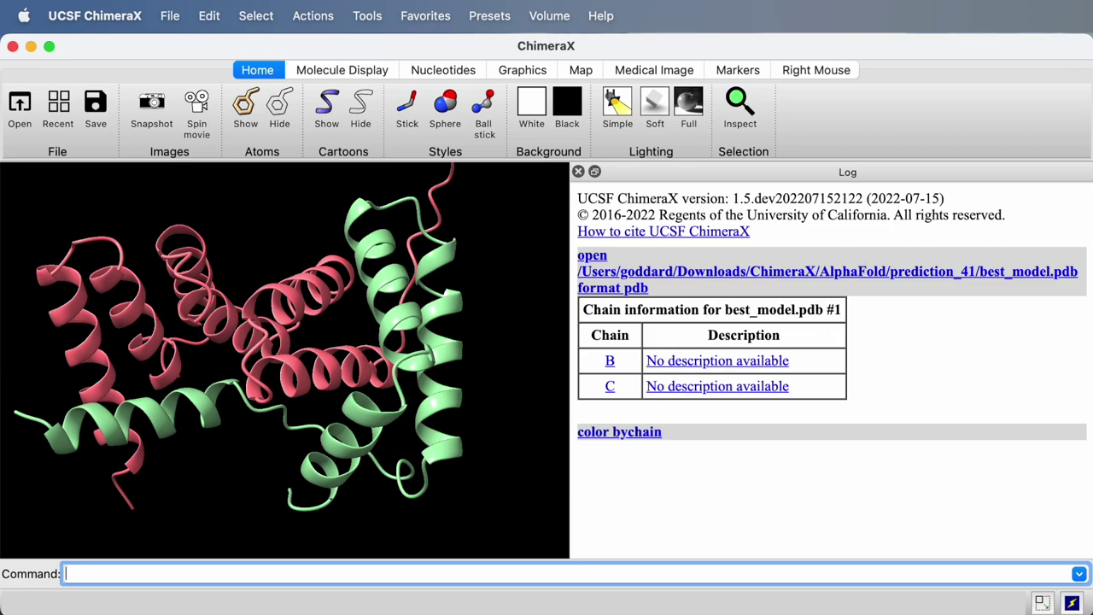
# - Switch from ChimeraX to Safari to show the ColabFold Nature Methods article
pyautogui.press('super+Tab')
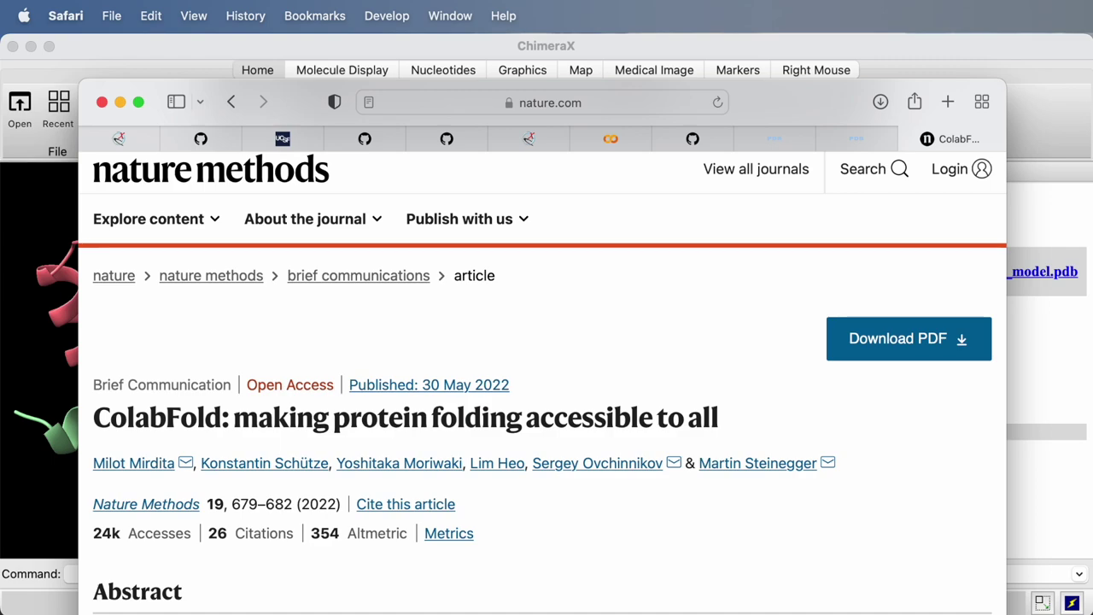
# - Bring the ChimeraX window with the chain-colored best_model.pdb back in front of Safari
pyautogui.click(431, 49)
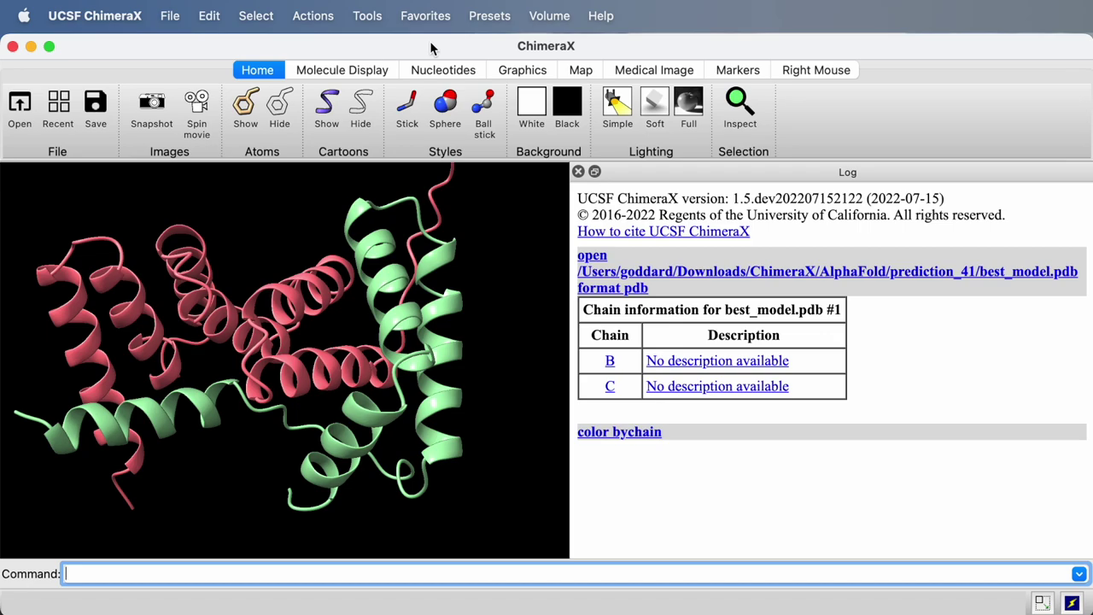
# - Close all models with 'close', open Tools > Structure Prediction > AlphaFold, then switch to the browser
pyautogui.write('close')
pyautogui.press('Return')
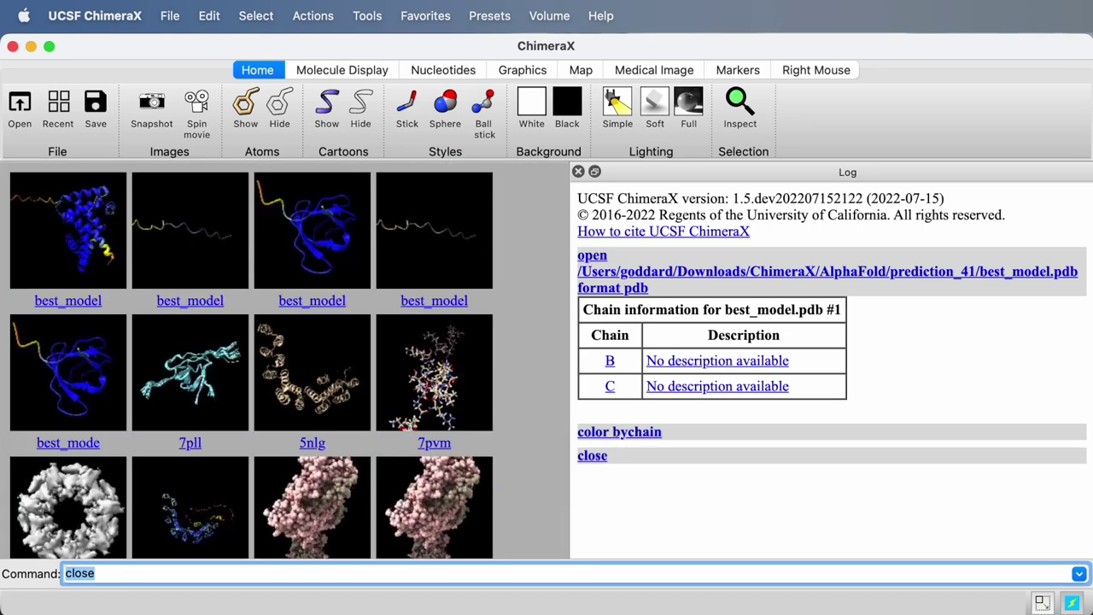
pyautogui.click(367, 16)
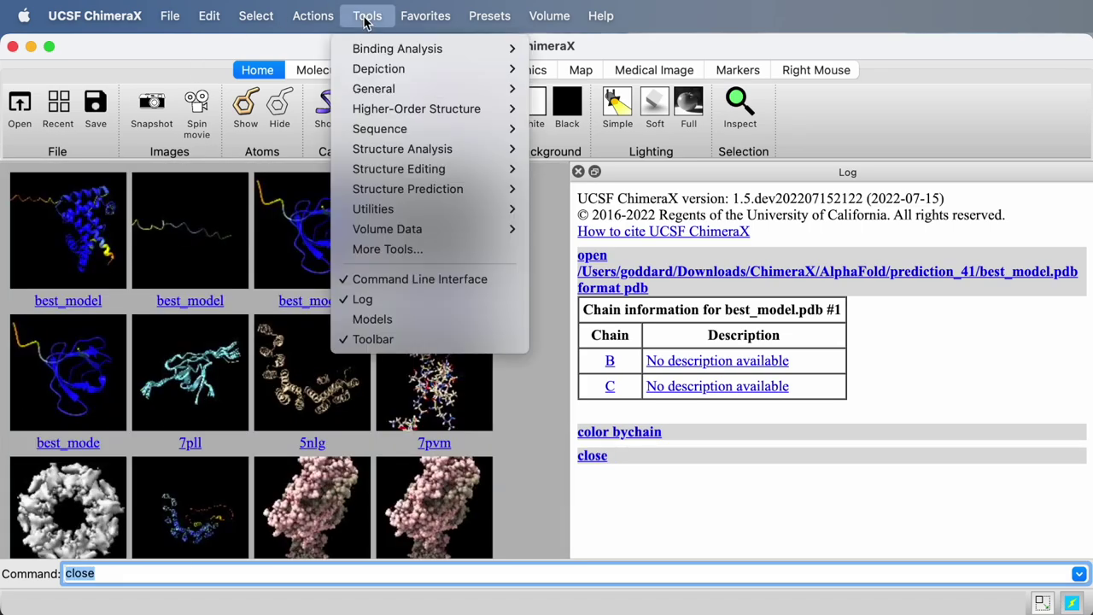
pyautogui.moveTo(411, 192)
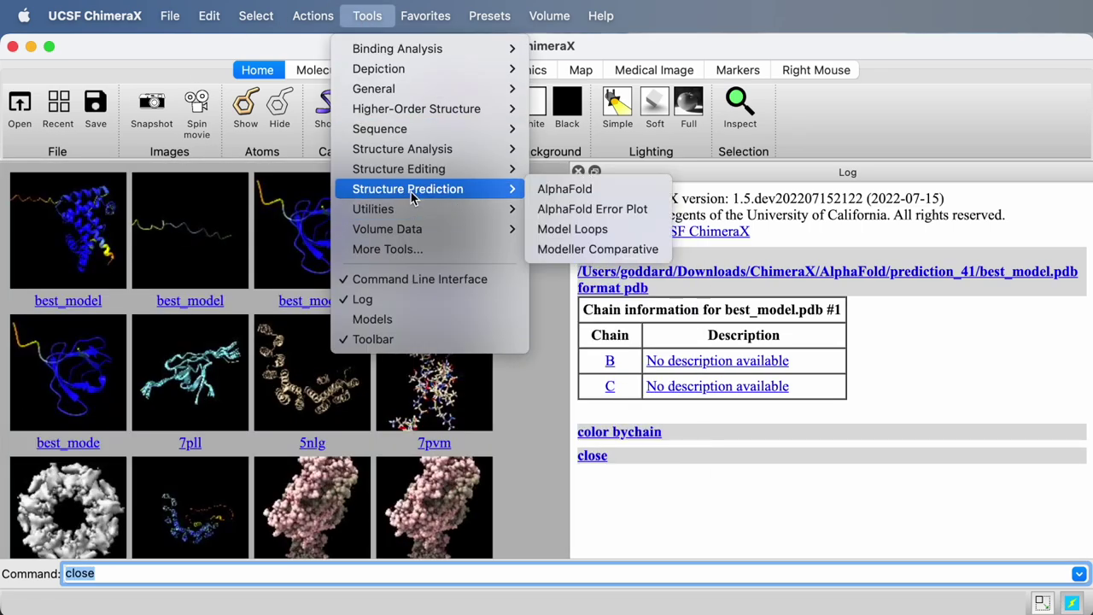
pyautogui.click(564, 190)
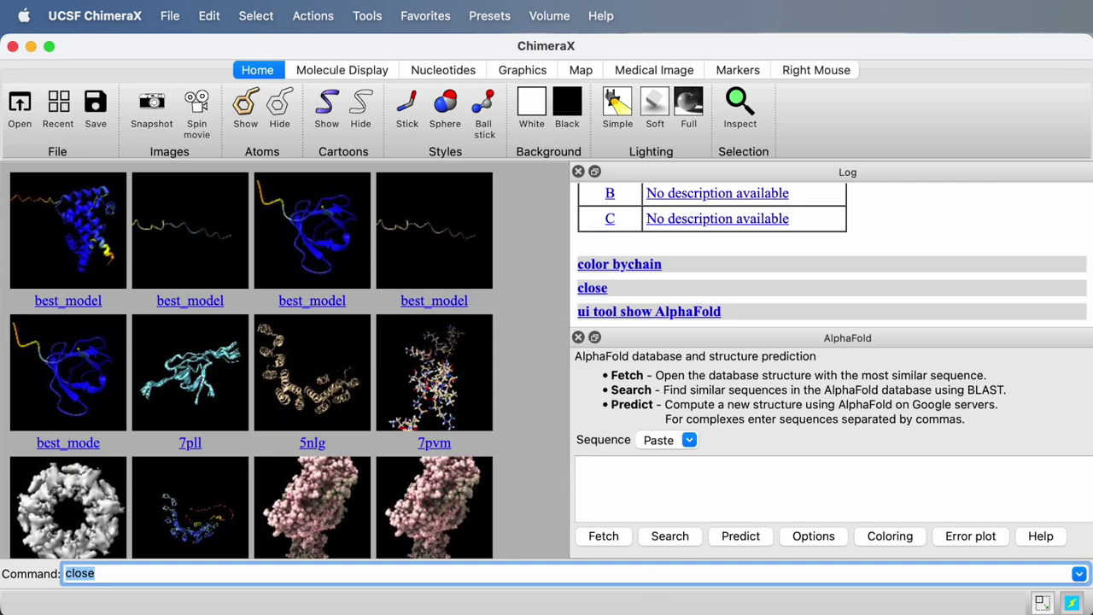
pyautogui.press('super+Tab')
# - Paste the first 7QIH chain sequence from the FASTA page into the AlphaFold Sequence box, followed by a comma
pyautogui.click(841, 144)
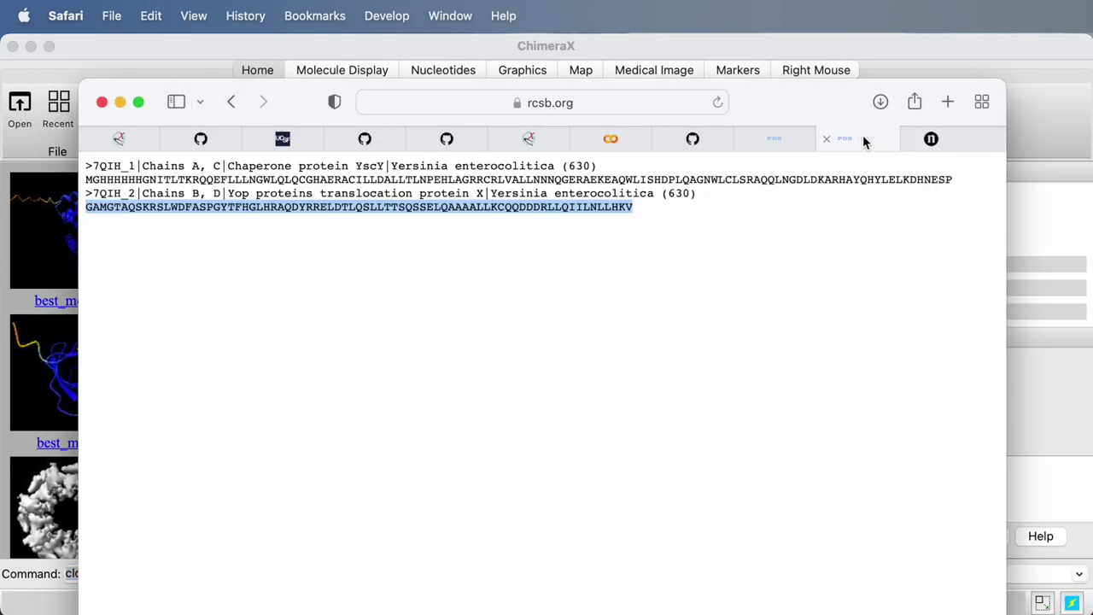
pyautogui.moveTo(83, 180); pyautogui.dragTo(958, 179)
pyautogui.press('super+c')
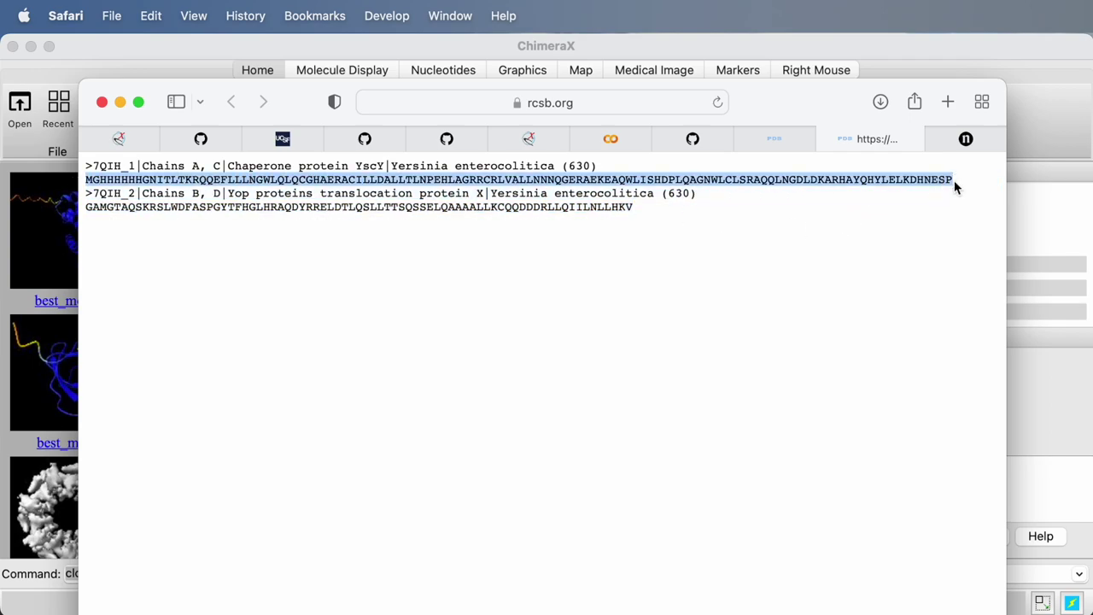
pyautogui.click(1035, 45)
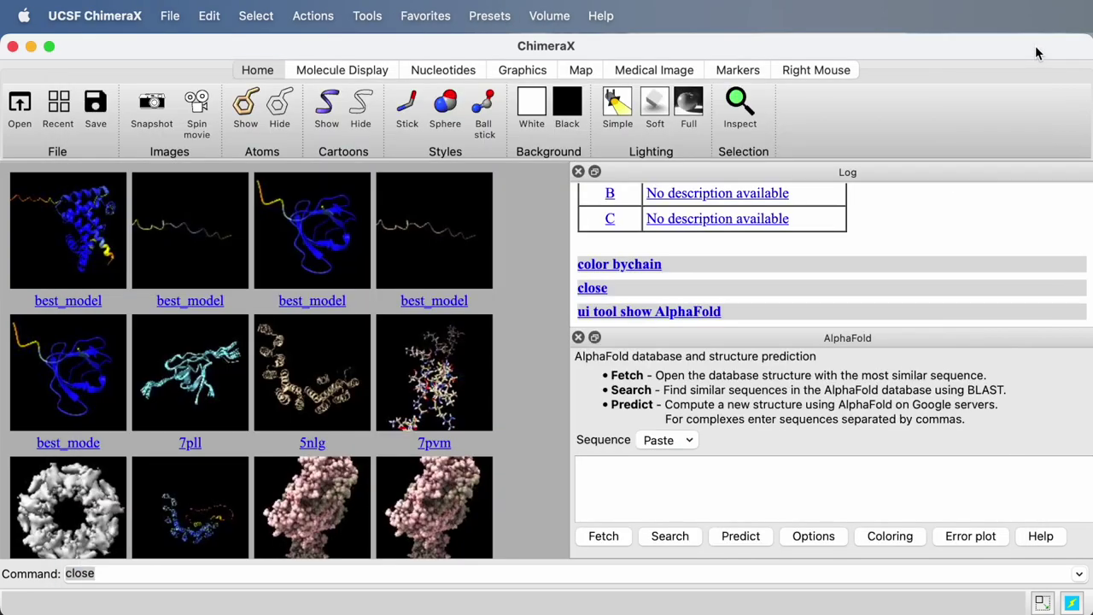
pyautogui.click(711, 479)
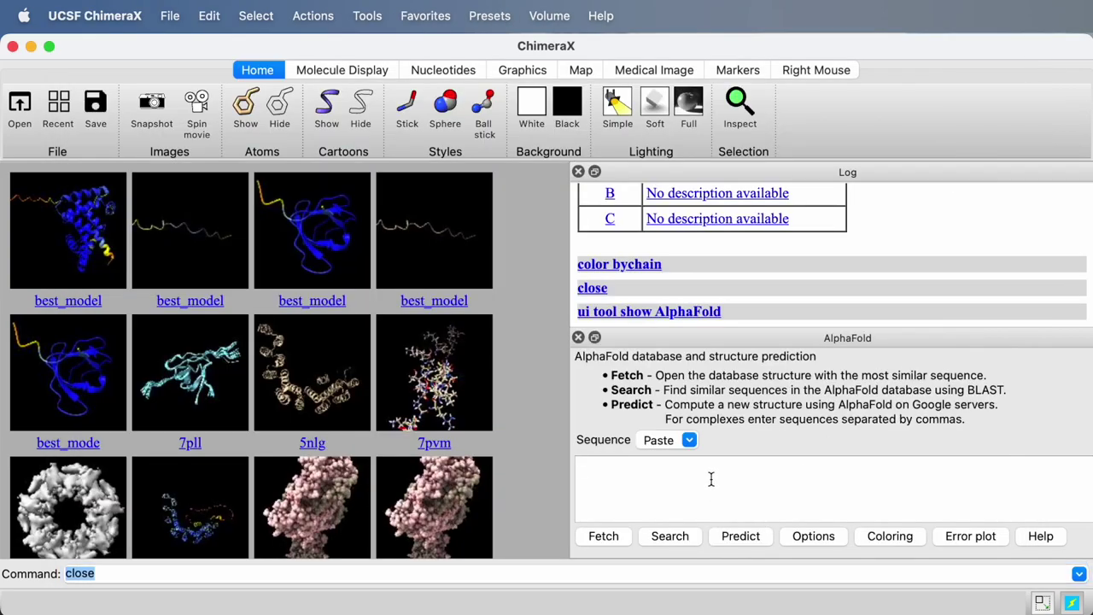
pyautogui.press('super+v')
pyautogui.write(',')
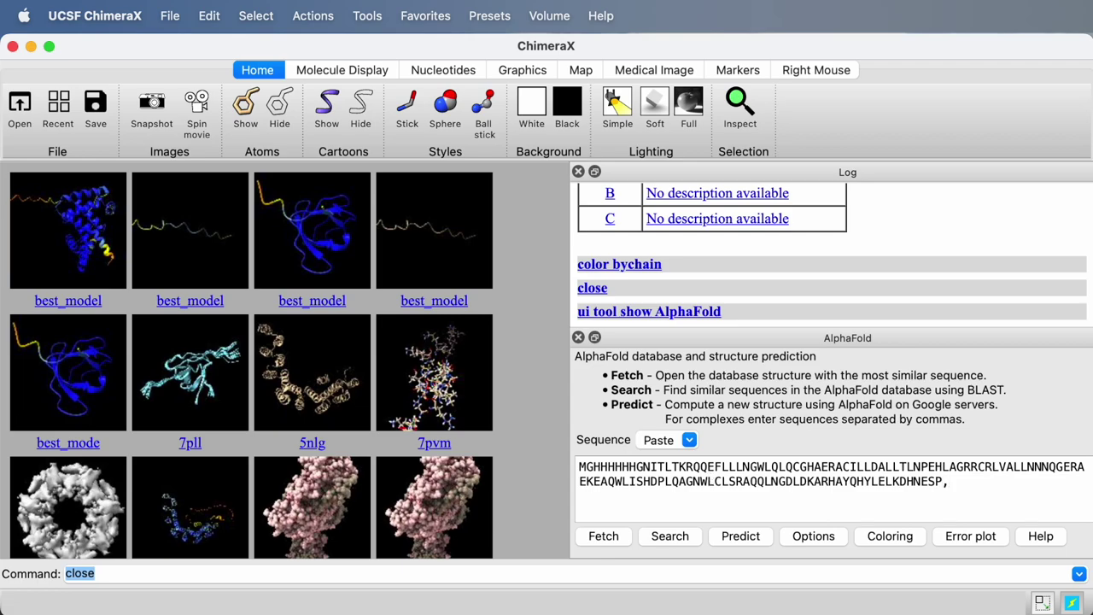
# - Paste the second 7QIH chain sequence after the comma and show the prediction options
pyautogui.press('super+Tab')
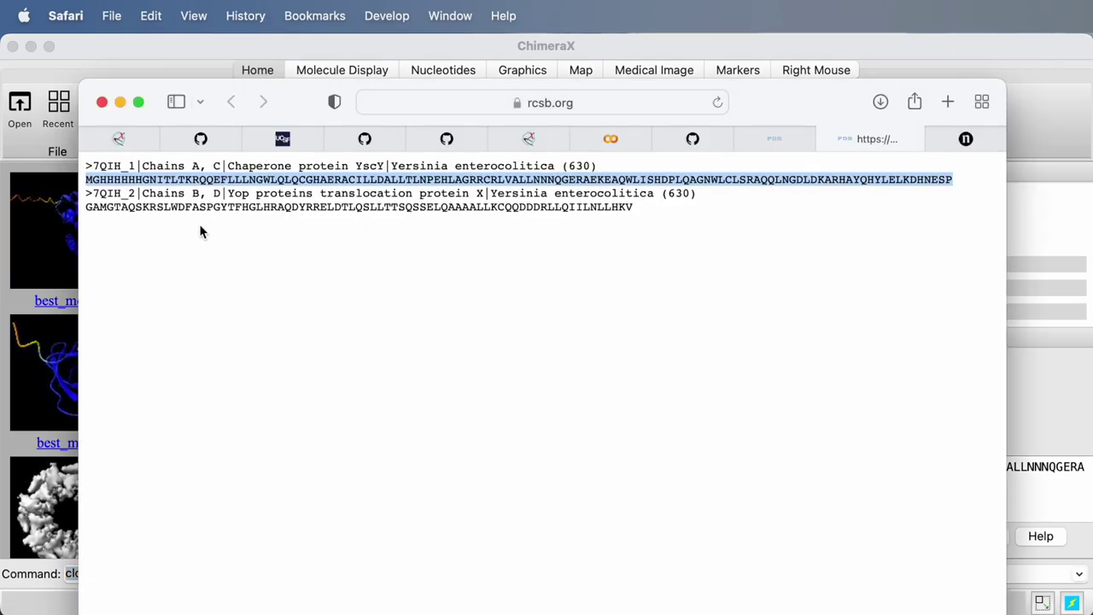
pyautogui.click(106, 205)
pyautogui.moveTo(85, 207); pyautogui.dragTo(735, 237)
pyautogui.press('super+c')
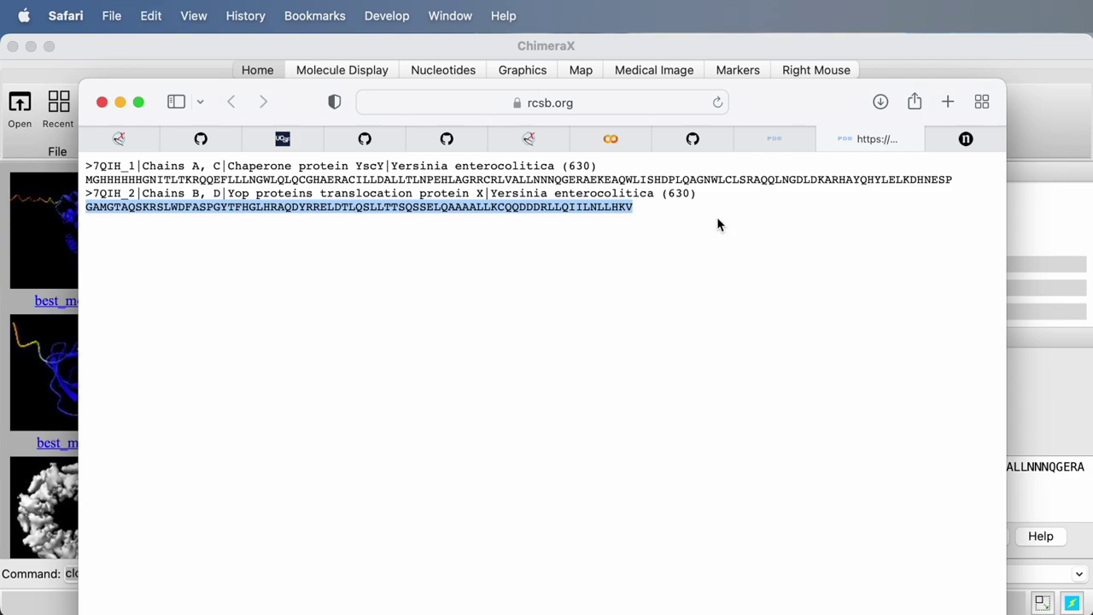
pyautogui.click(998, 46)
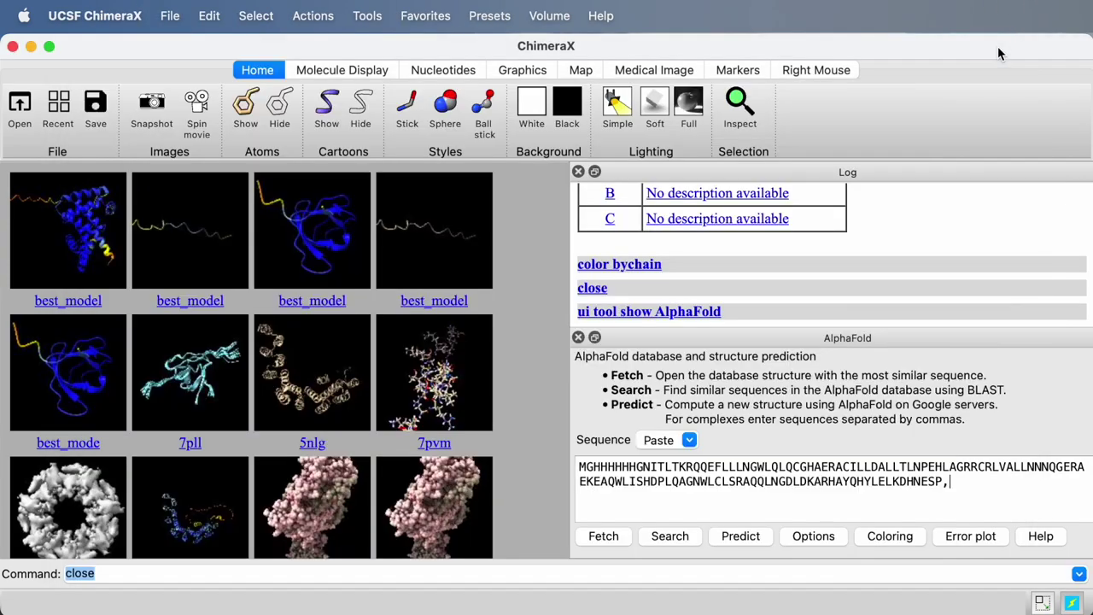
pyautogui.click(952, 483)
pyautogui.press('super+v')
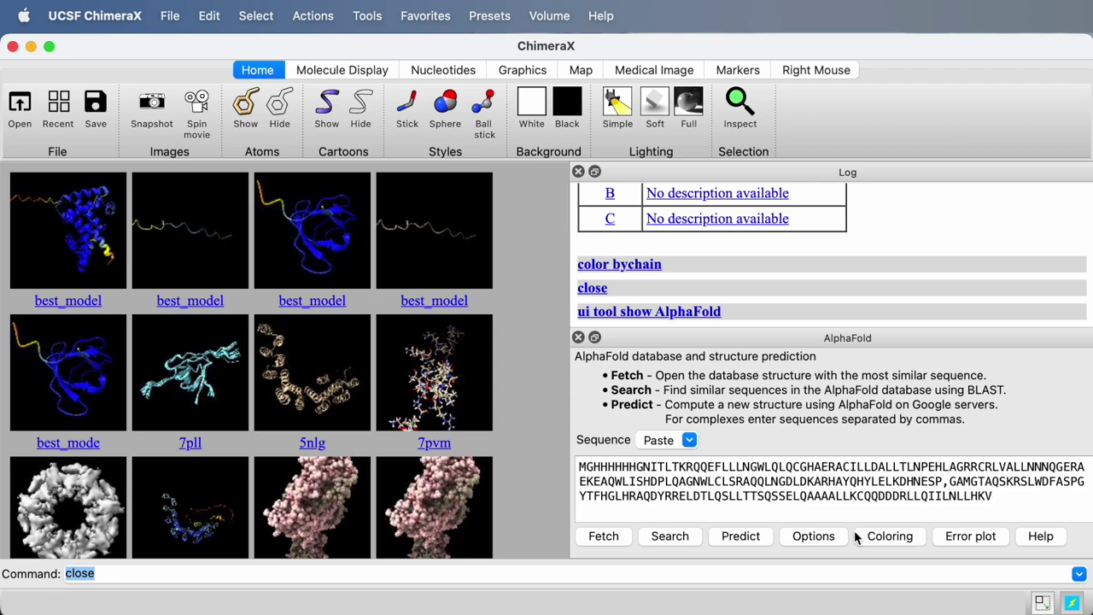
pyautogui.click(813, 536)
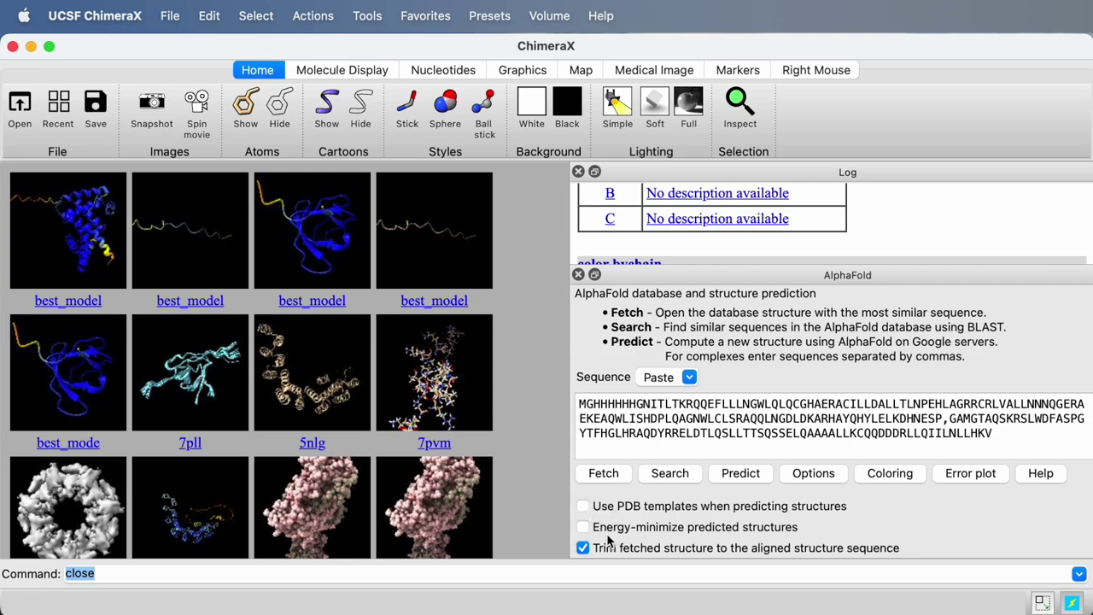
pyautogui.click(822, 480)
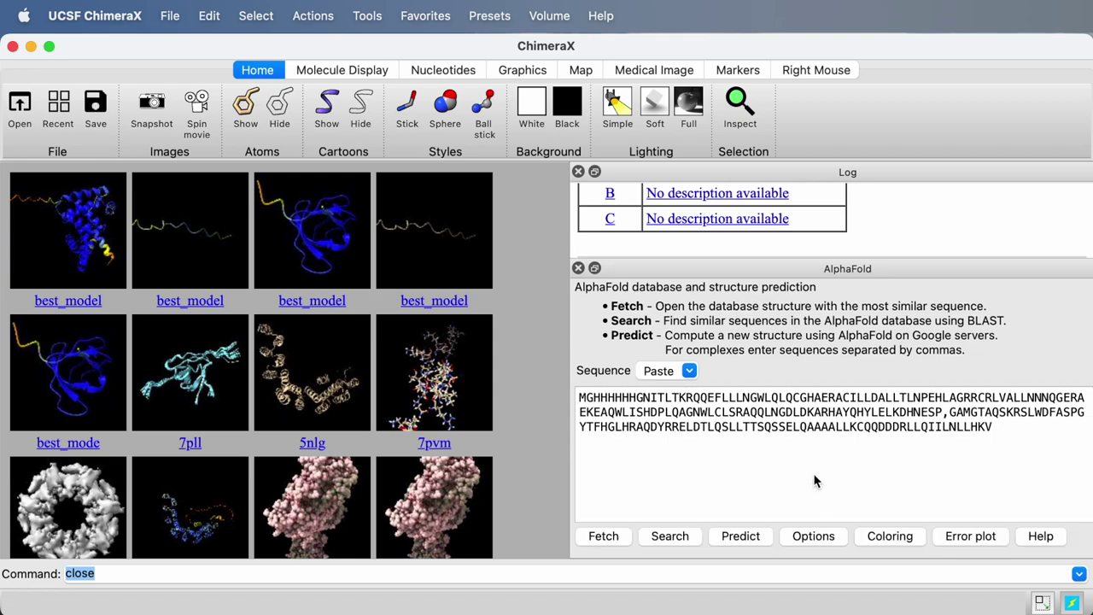
# - Predict both chains with AlphaFold, reposition the Run window, and choose Run anyway at the notebook warning
pyautogui.click(739, 539)
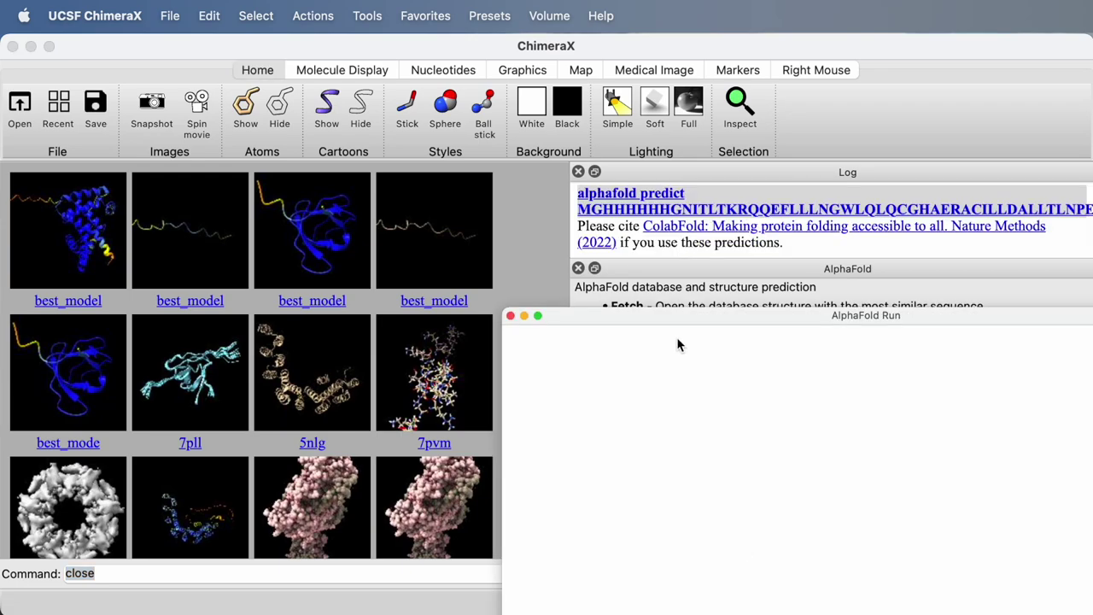
pyautogui.moveTo(658, 313); pyautogui.dragTo(732, 299)
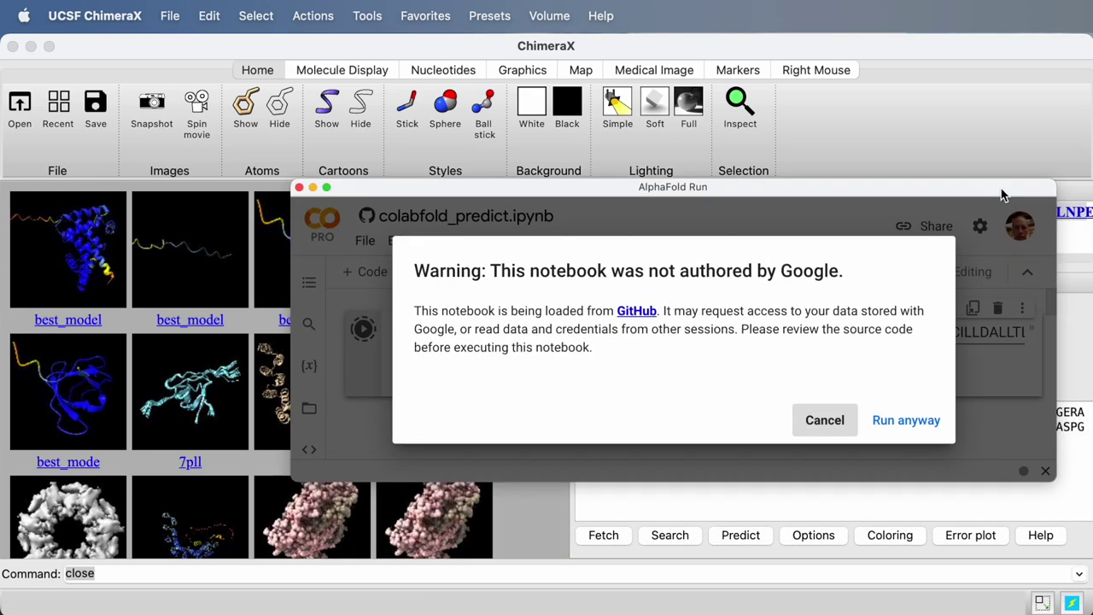
pyautogui.moveTo(1000, 177); pyautogui.dragTo(1092, 252)
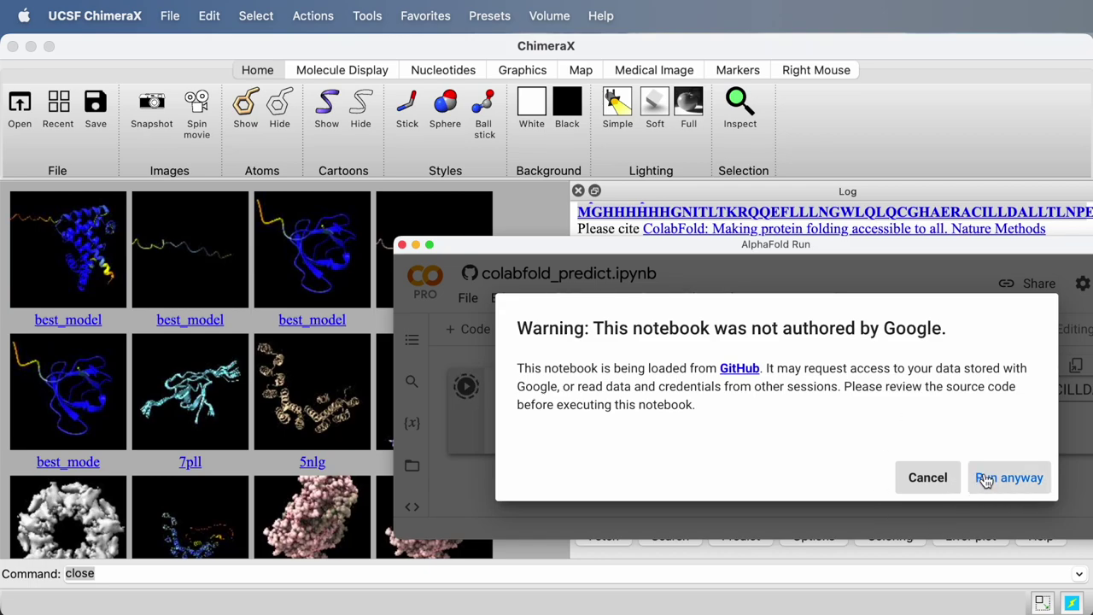
pyautogui.click(986, 479)
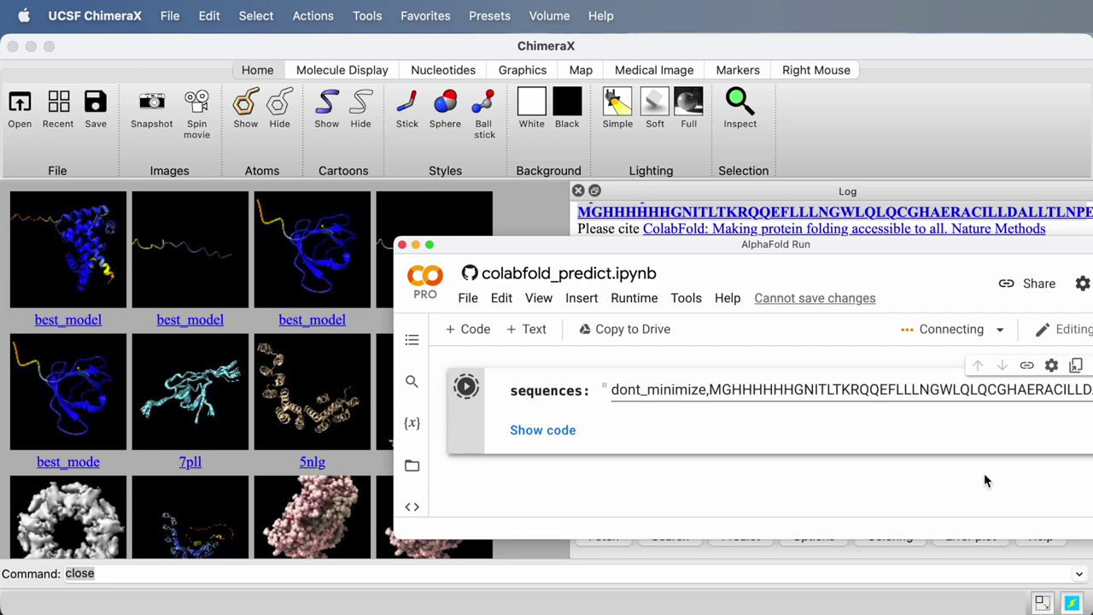
# - Enlarge the Colab window and scroll through the finished run's pLDDT, PAE and chain plots
pyautogui.moveTo(853, 244); pyautogui.dragTo(459, 6)
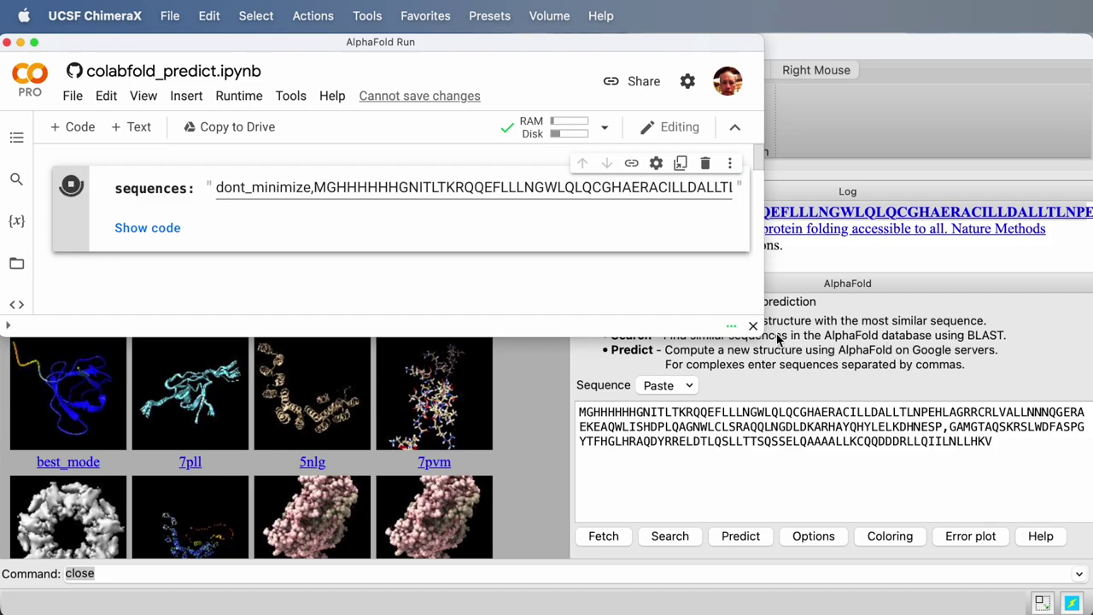
pyautogui.moveTo(762, 330); pyautogui.dragTo(971, 551)
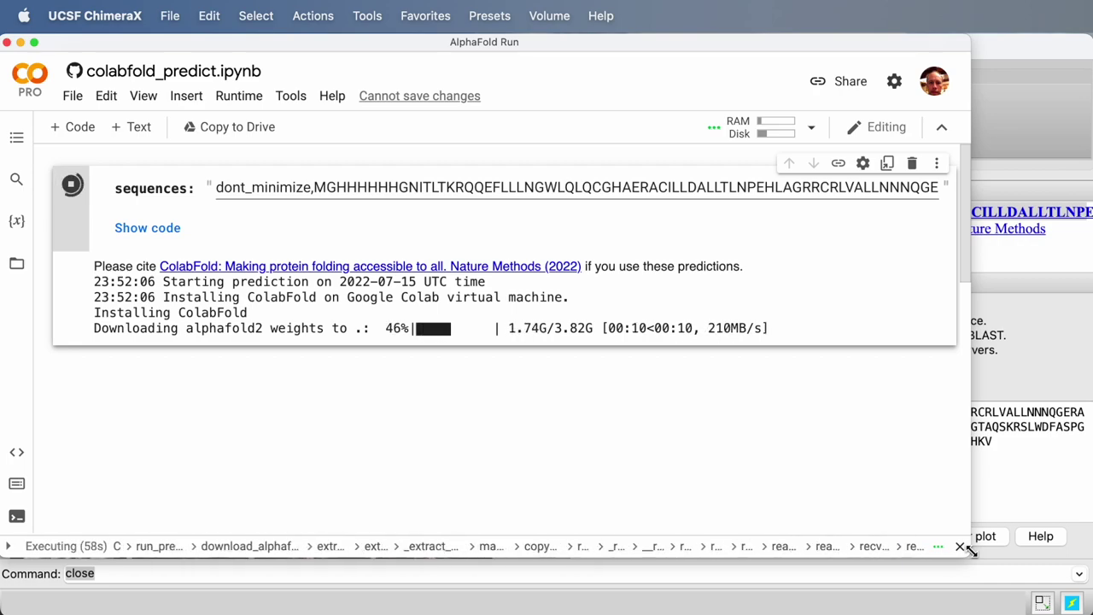
pyautogui.scroll(-5, 872, 316)
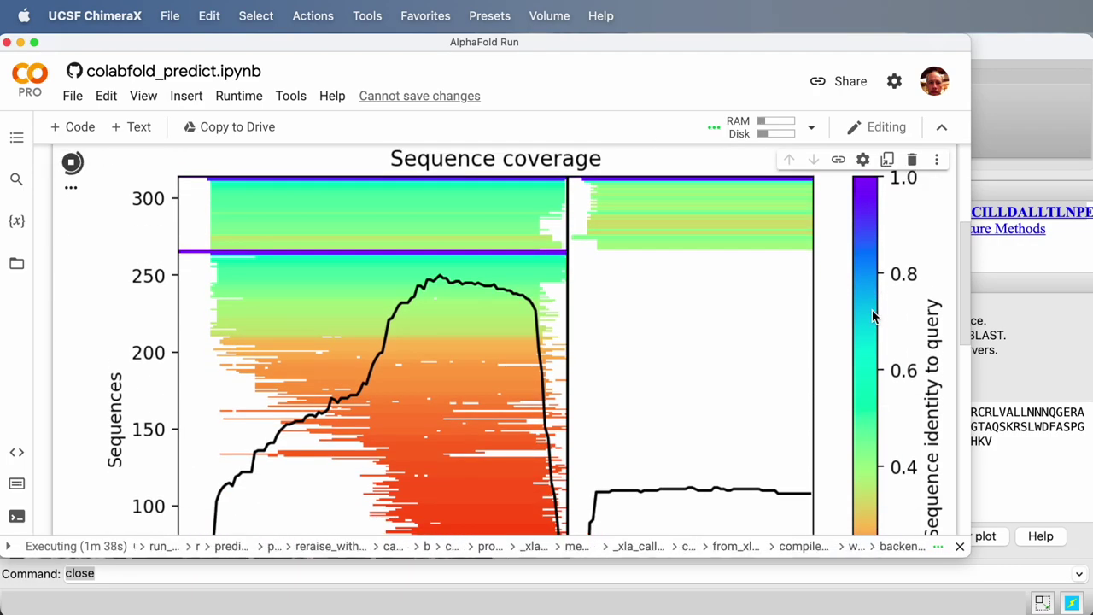
pyautogui.scroll(-5, 768, 381)
pyautogui.scroll(-5, 768, 381)
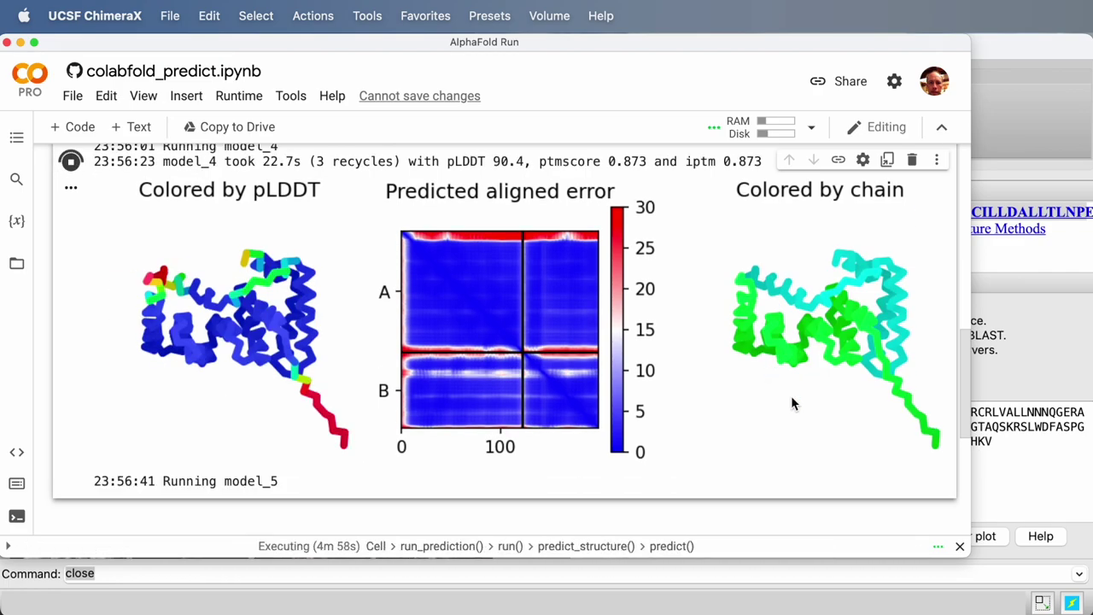
pyautogui.rightClick(712, 66)
pyautogui.click(710, 55)
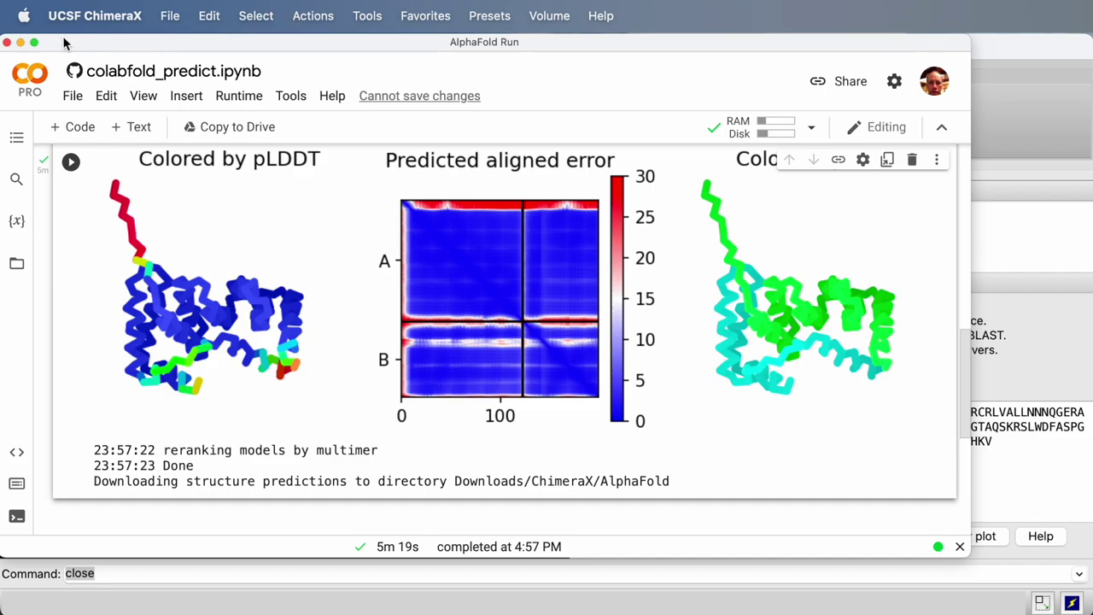
# - Minimize the Colab window and rotate the predicted complex in ChimeraX
pyautogui.click(19, 43)
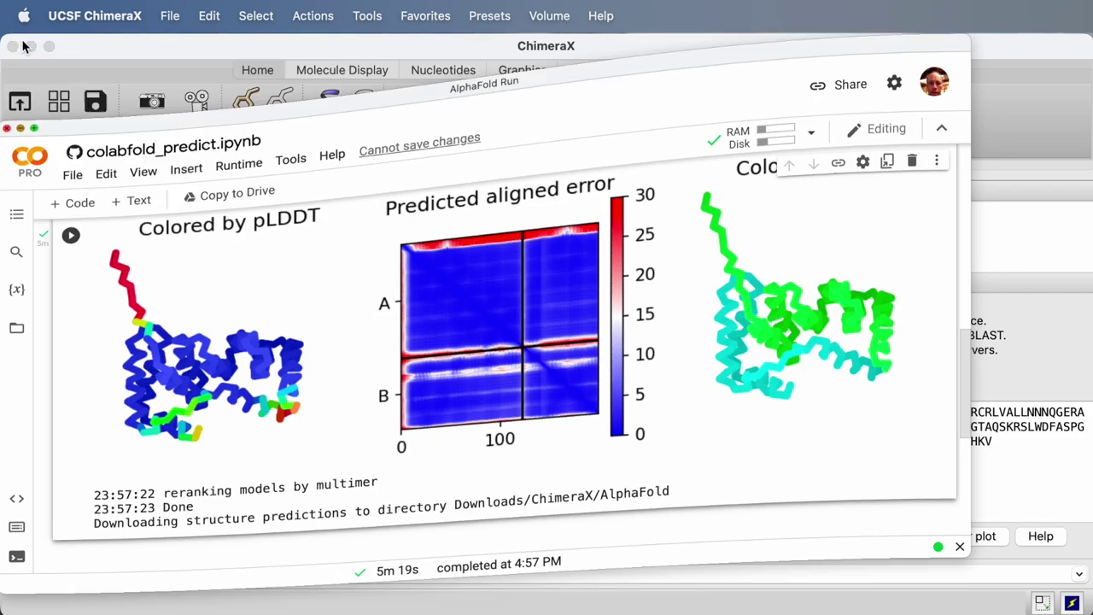
pyautogui.moveTo(383, 356); pyautogui.dragTo(166, 532)
pyautogui.scroll(8, 165, 532)
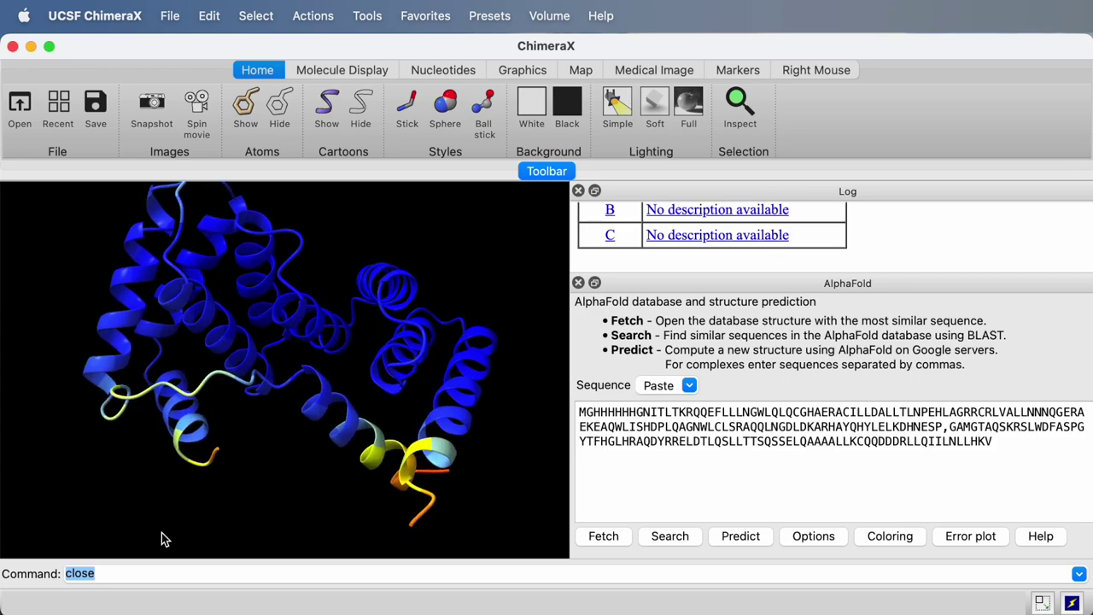
pyautogui.moveTo(163, 537); pyautogui.dragTo(186, 463)
pyautogui.moveTo(68, 272); pyautogui.dragTo(367, 311)
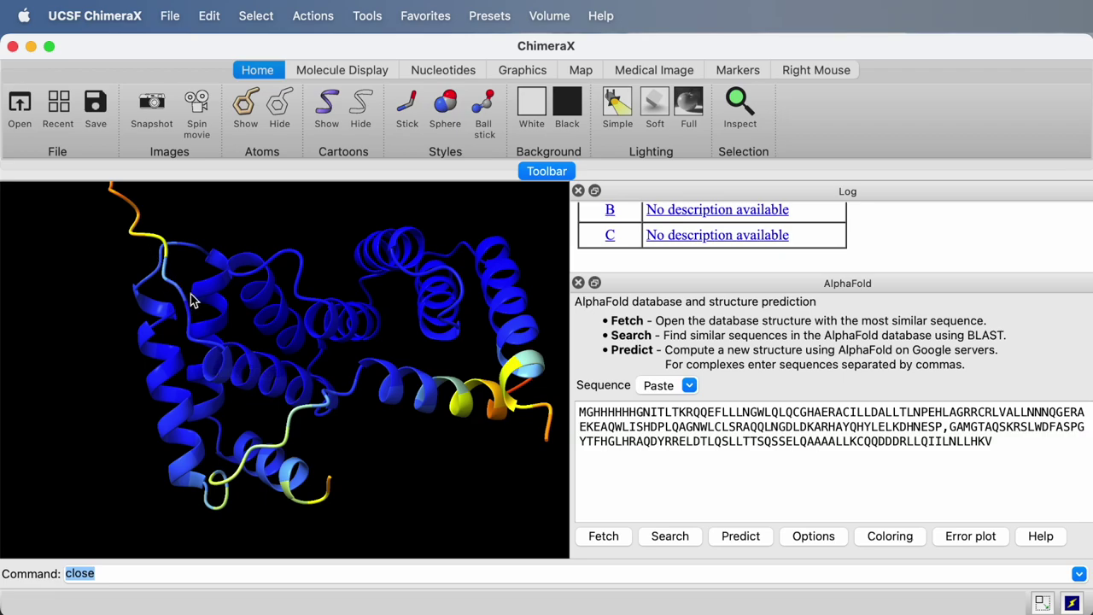
# - Color the complex by chain in pink and green, then restore the AlphaFold Run window
pyautogui.click(354, 74)
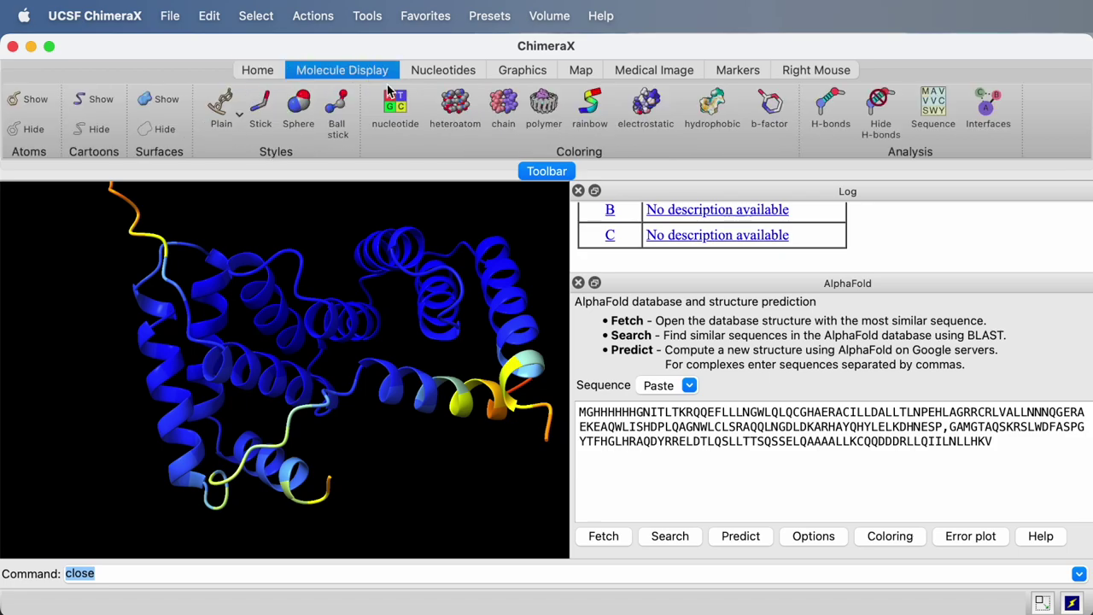
pyautogui.click(509, 103)
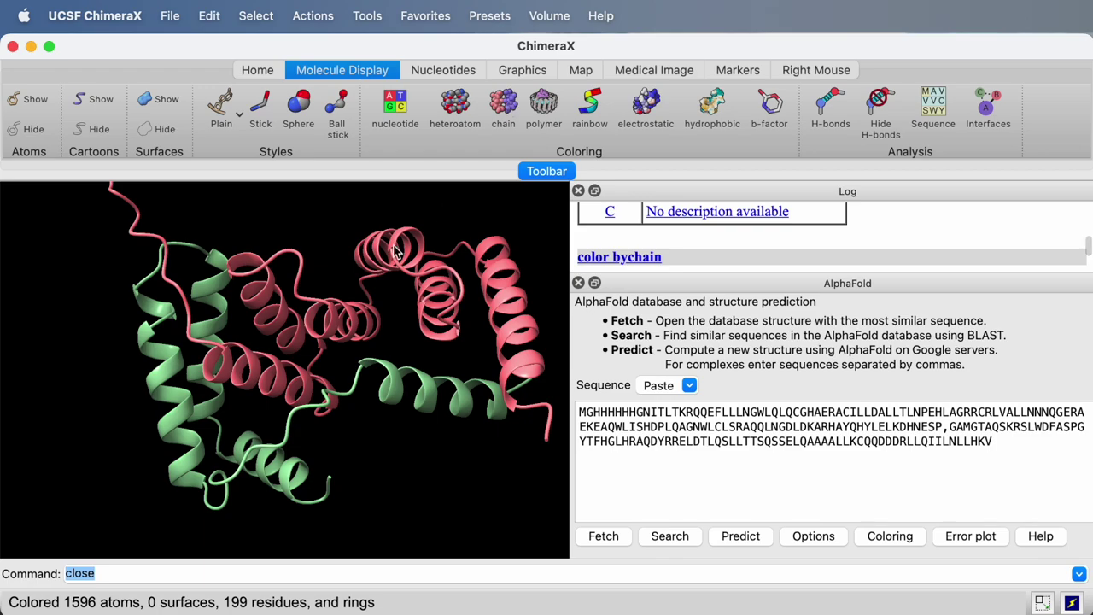
pyautogui.moveTo(258, 315); pyautogui.dragTo(300, 289)
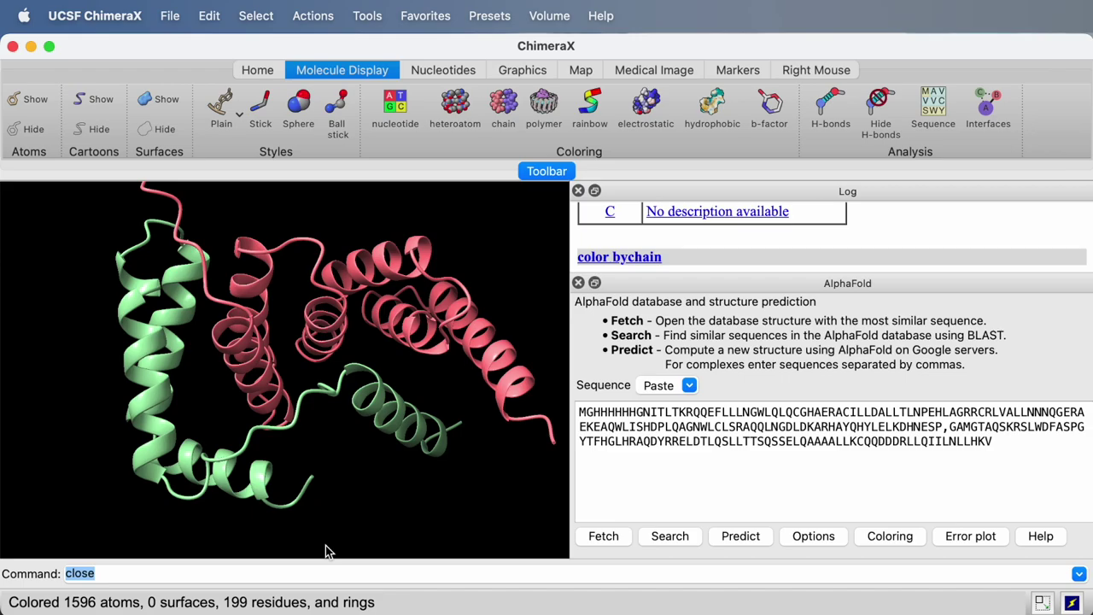
pyautogui.moveTo(2, 574)
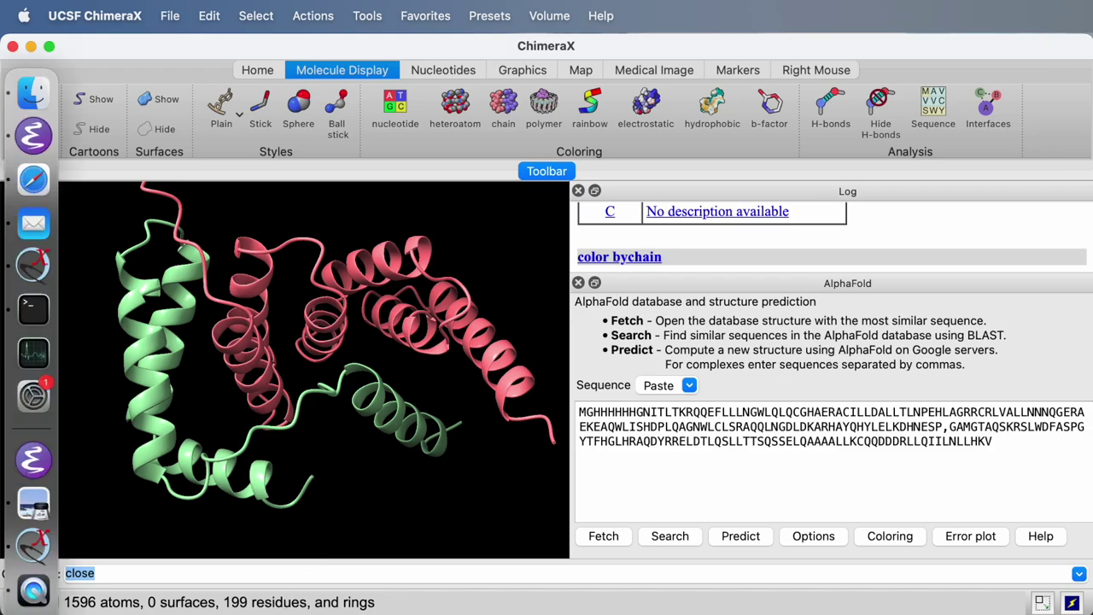
pyautogui.click(33, 590)
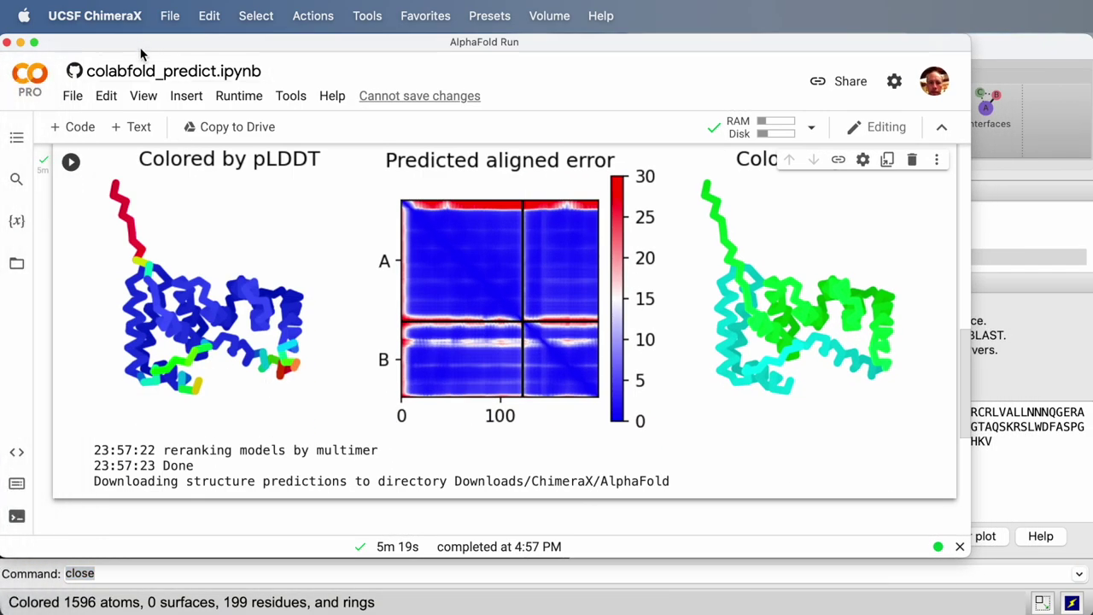
# - Move the notebook window right, narrow it, and scroll the output to the Sequence coverage plot
pyautogui.moveTo(137, 50); pyautogui.dragTo(205, 48)
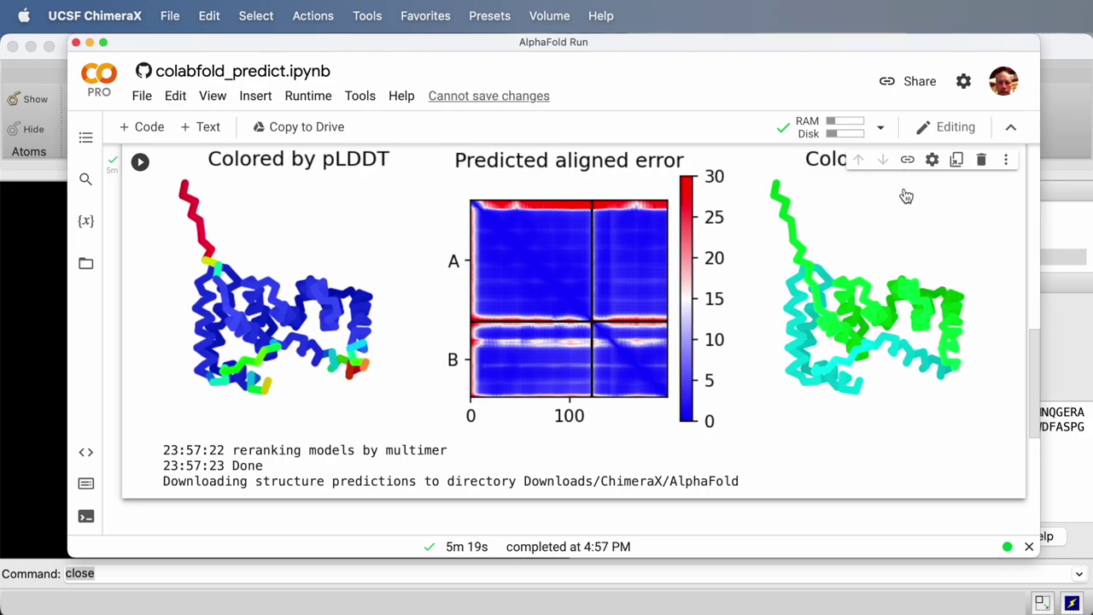
pyautogui.moveTo(1042, 233); pyautogui.dragTo(813, 234)
pyautogui.scroll(15, 730, 264)
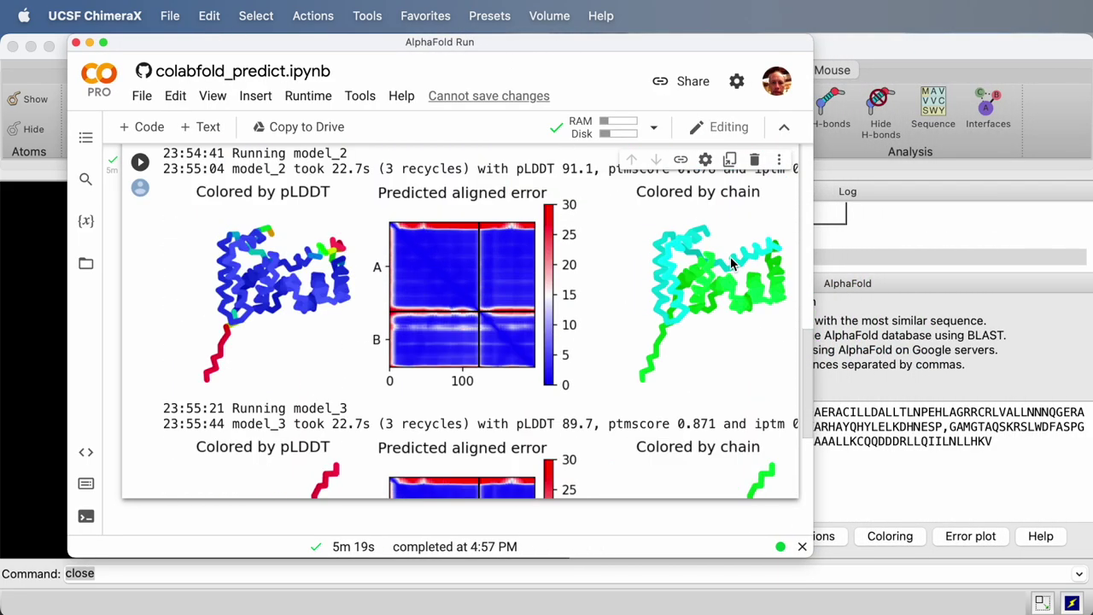
pyautogui.scroll(5, 734, 300)
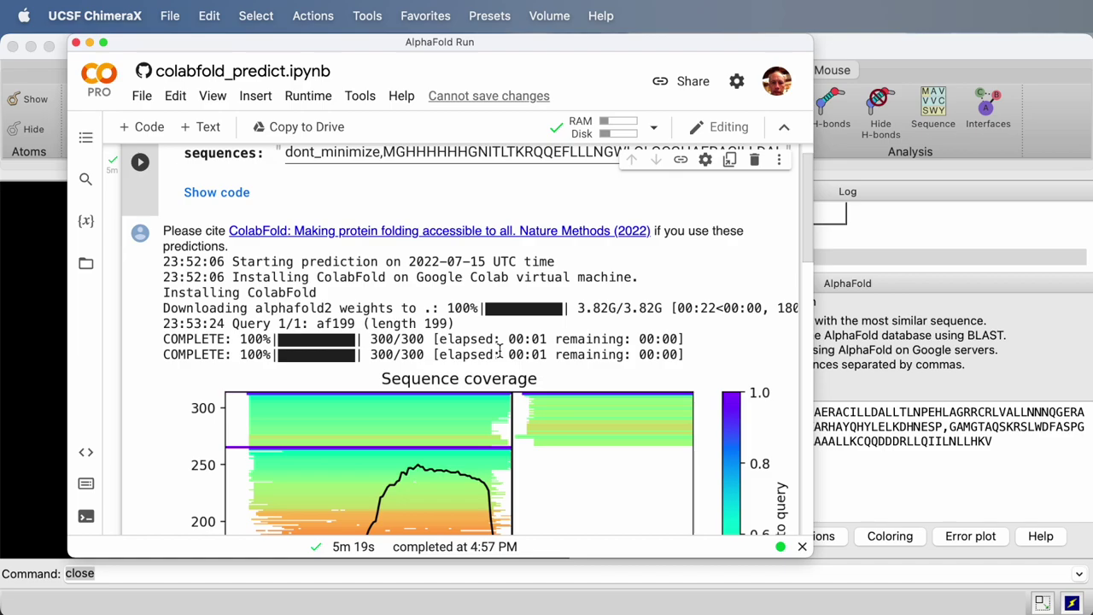
pyautogui.scroll(-4, 500, 351)
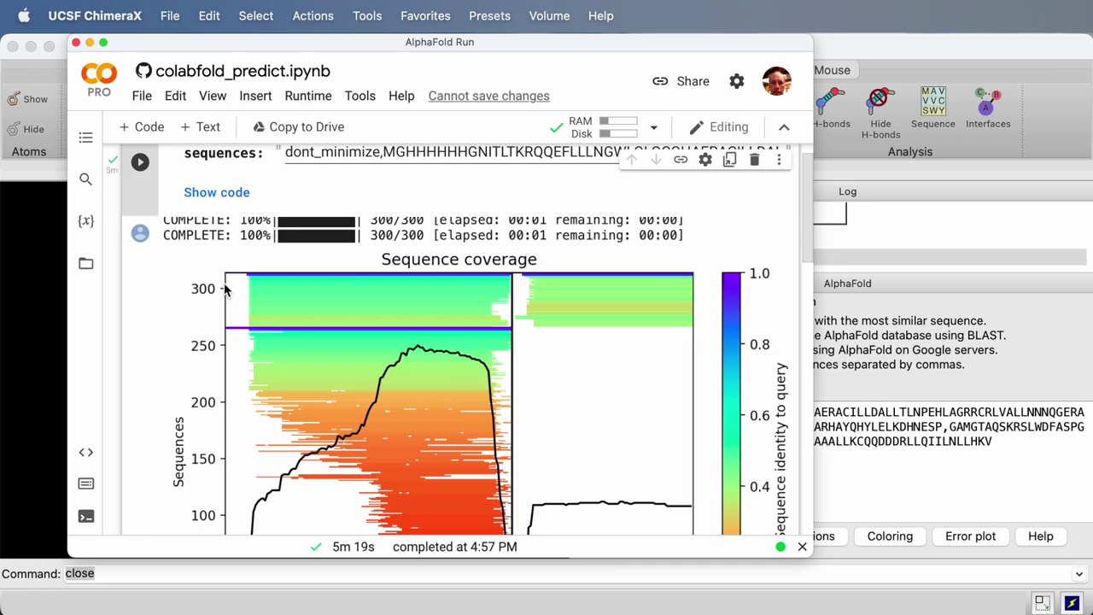
pyautogui.scroll(-2, 224, 290)
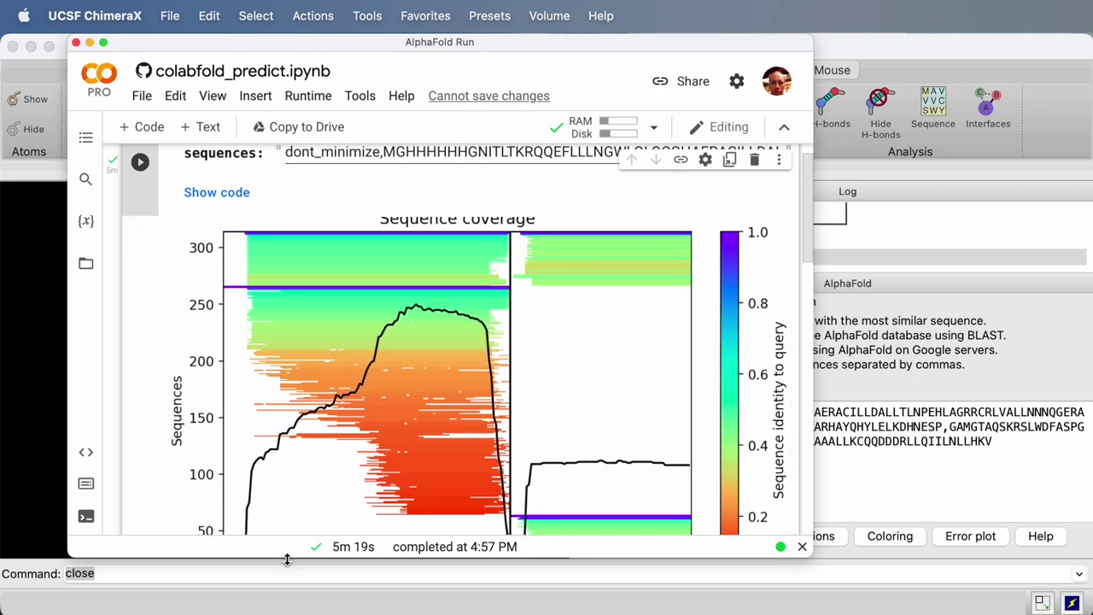
pyautogui.moveTo(287, 559); pyautogui.dragTo(287, 613)
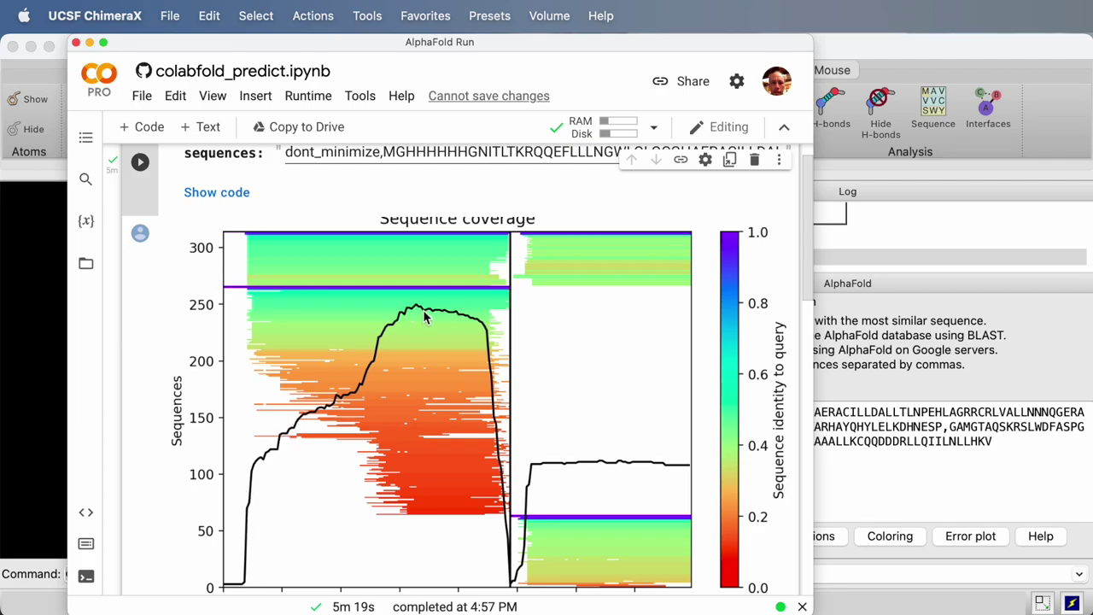
pyautogui.scroll(-2, 425, 317)
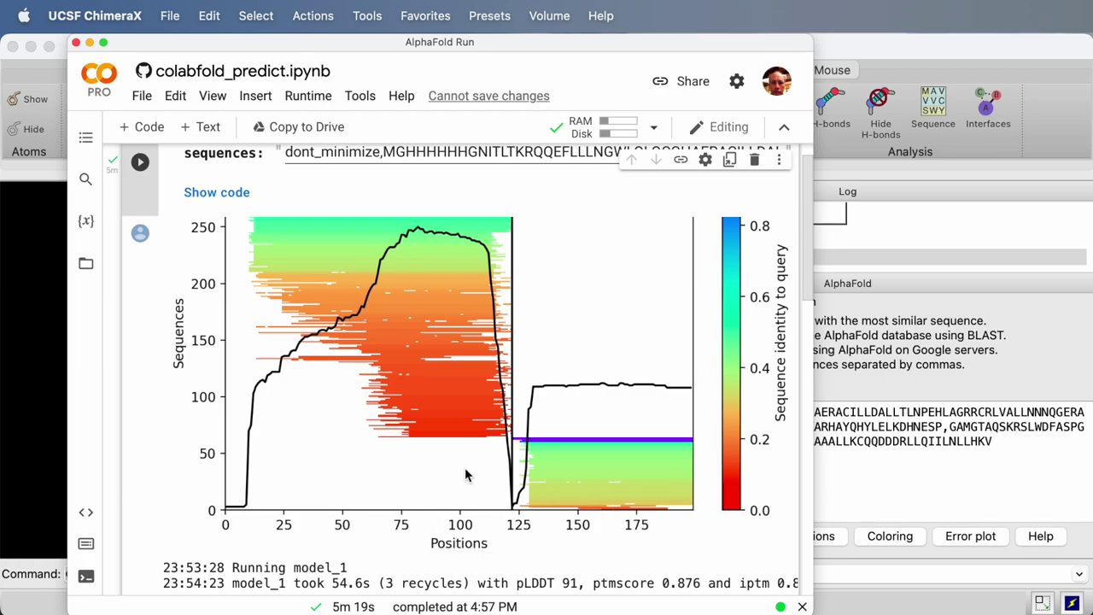
pyautogui.scroll(3, 464, 472)
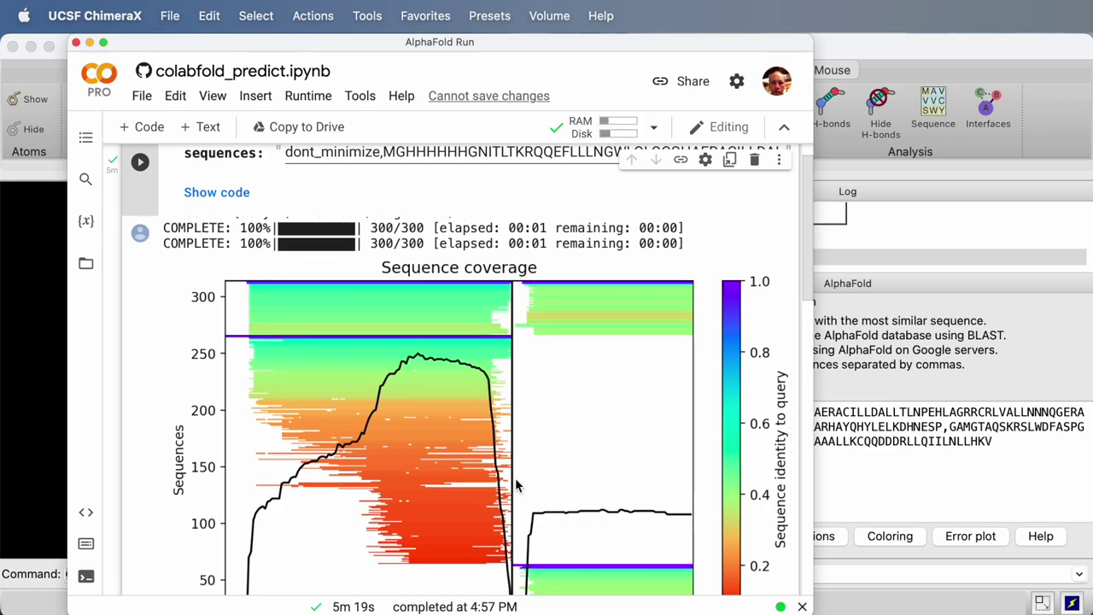
pyautogui.scroll(-3, 504, 433)
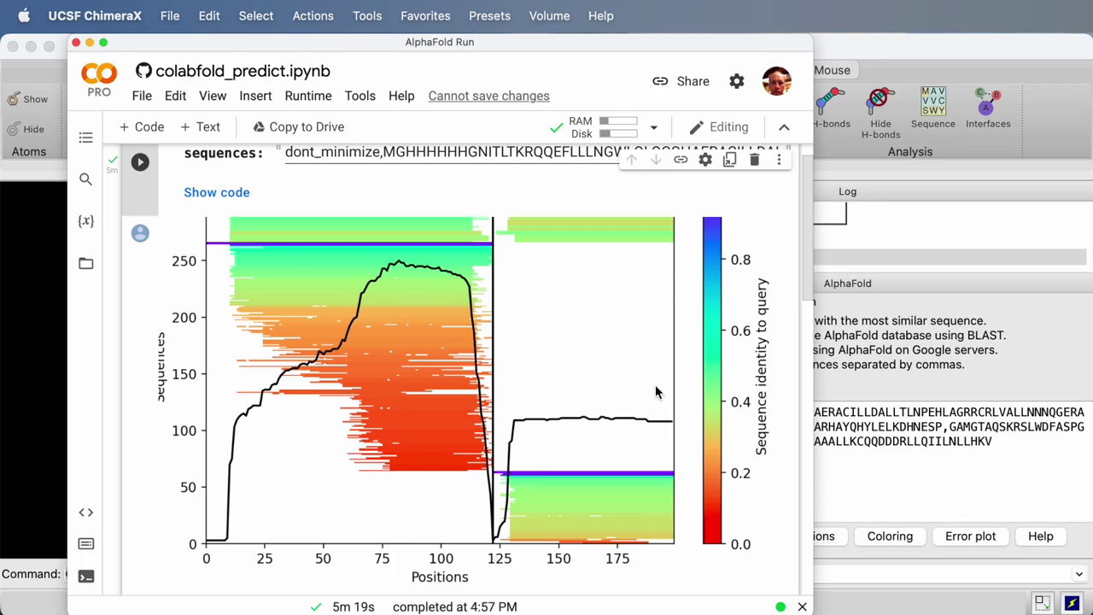
pyautogui.scroll(3, 656, 392)
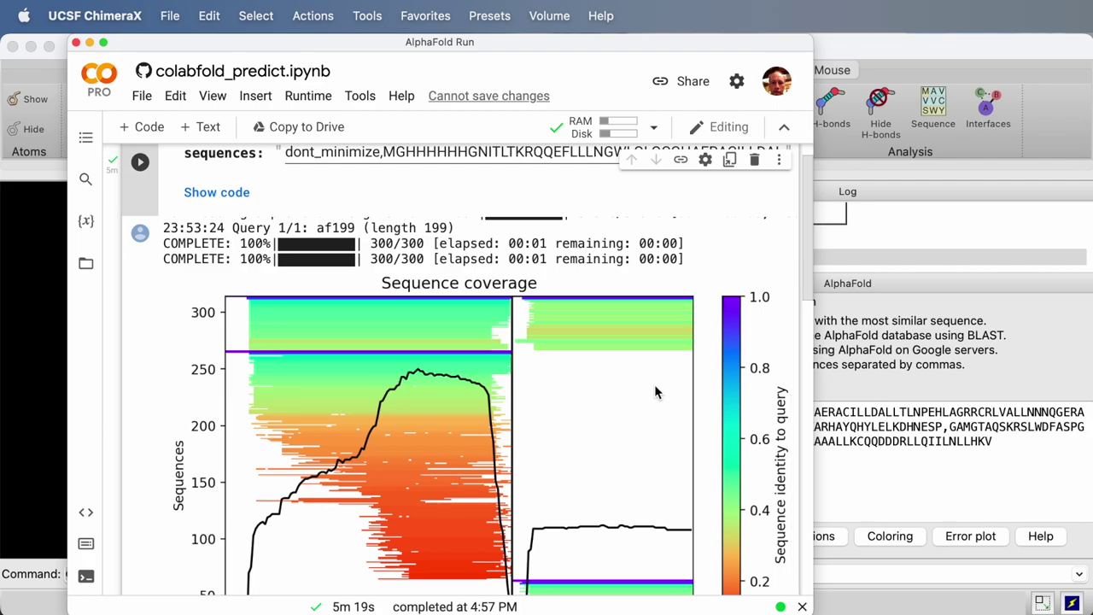
pyautogui.scroll(-3, 654, 390)
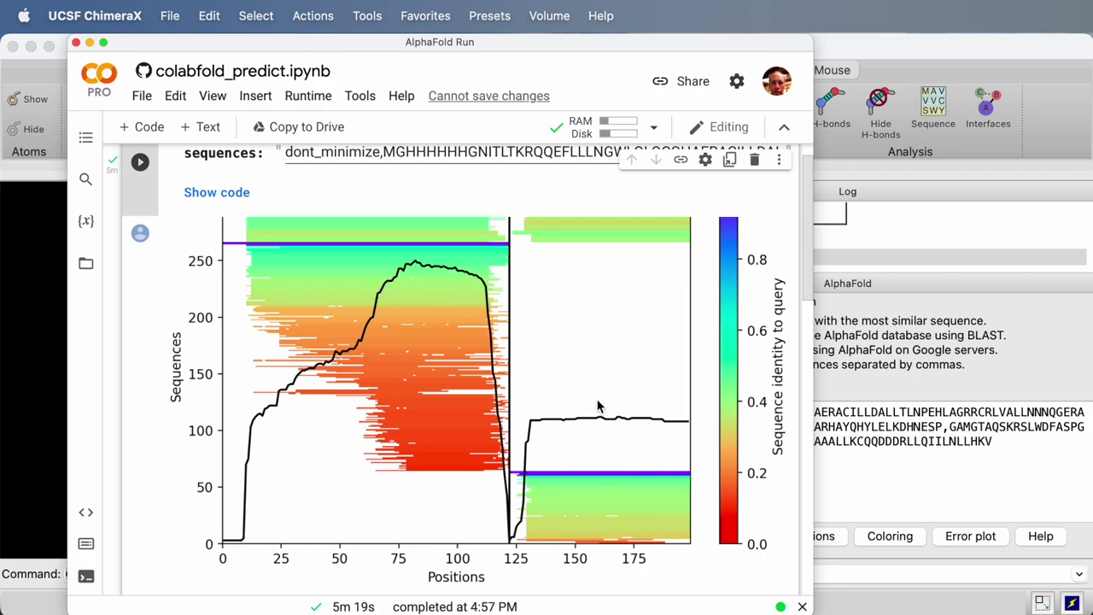
pyautogui.scroll(2, 669, 444)
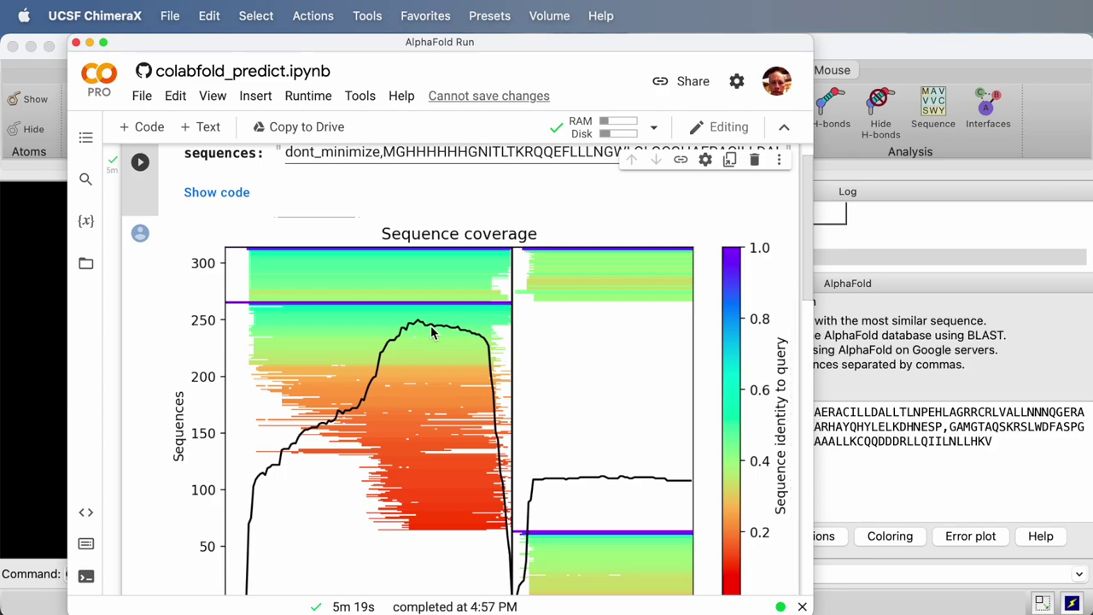
pyautogui.scroll(-2, 431, 334)
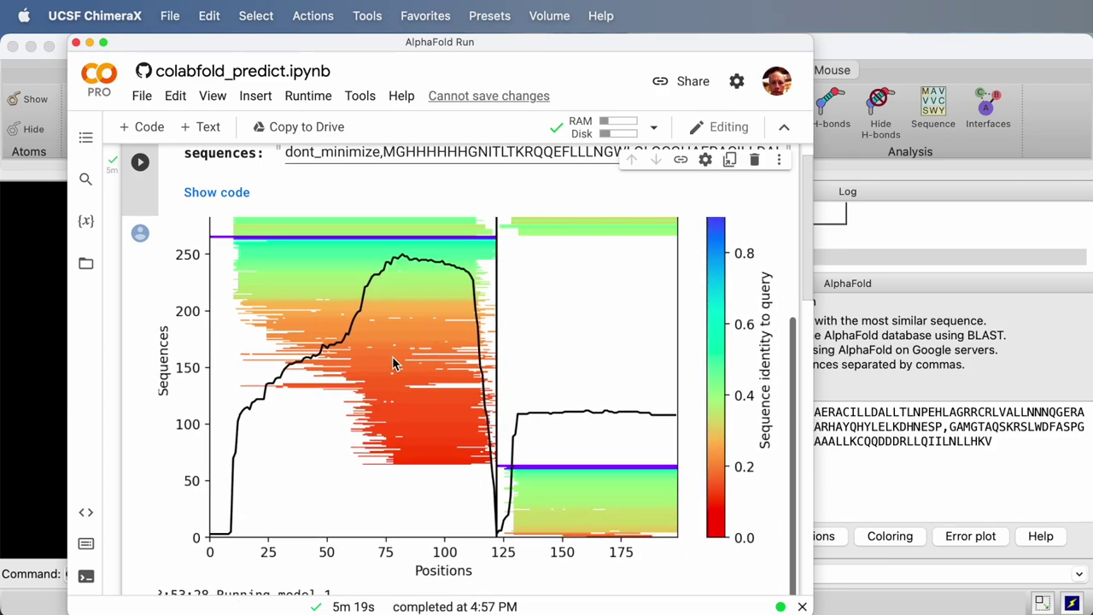
pyautogui.scroll(2, 417, 379)
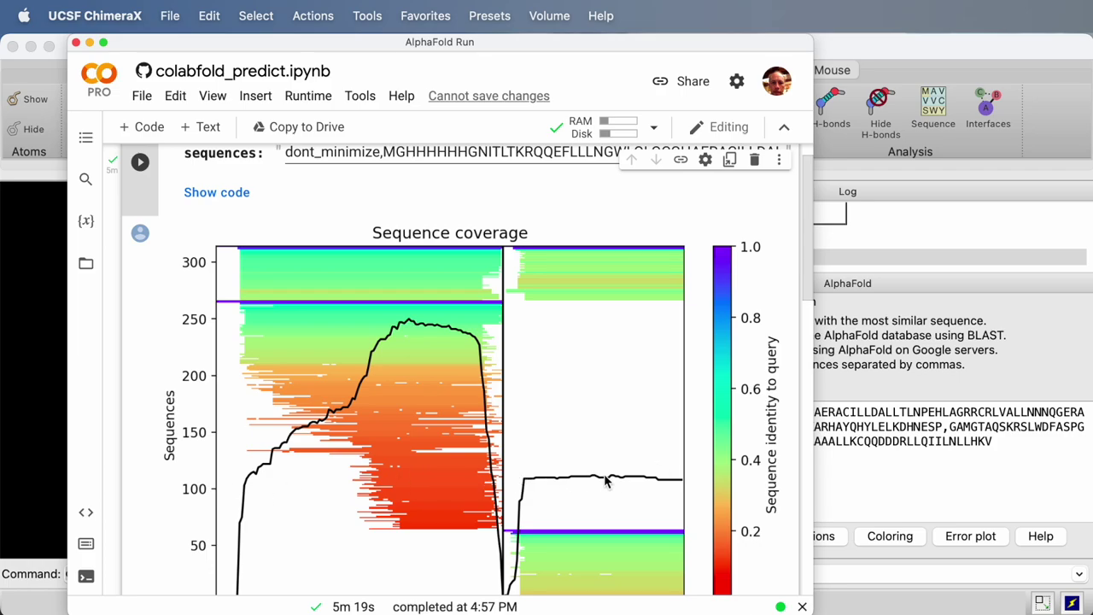
pyautogui.scroll(-3, 605, 480)
pyautogui.scroll(5, 605, 480)
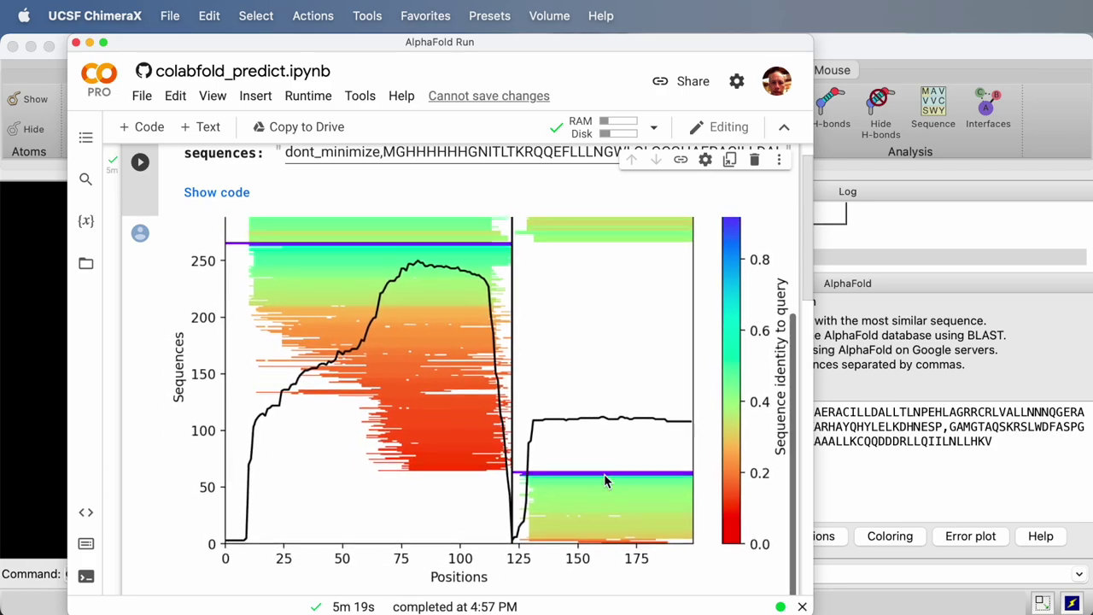
pyautogui.hscroll(1, 604, 474)
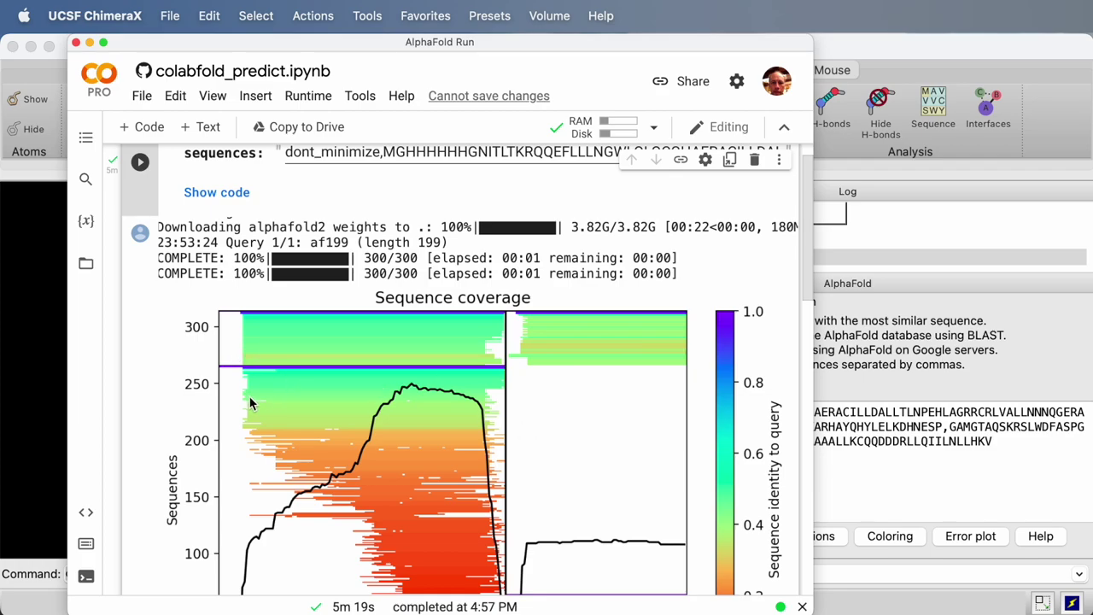
pyautogui.scroll(-3, 297, 442)
pyautogui.hscroll(1, 297, 443)
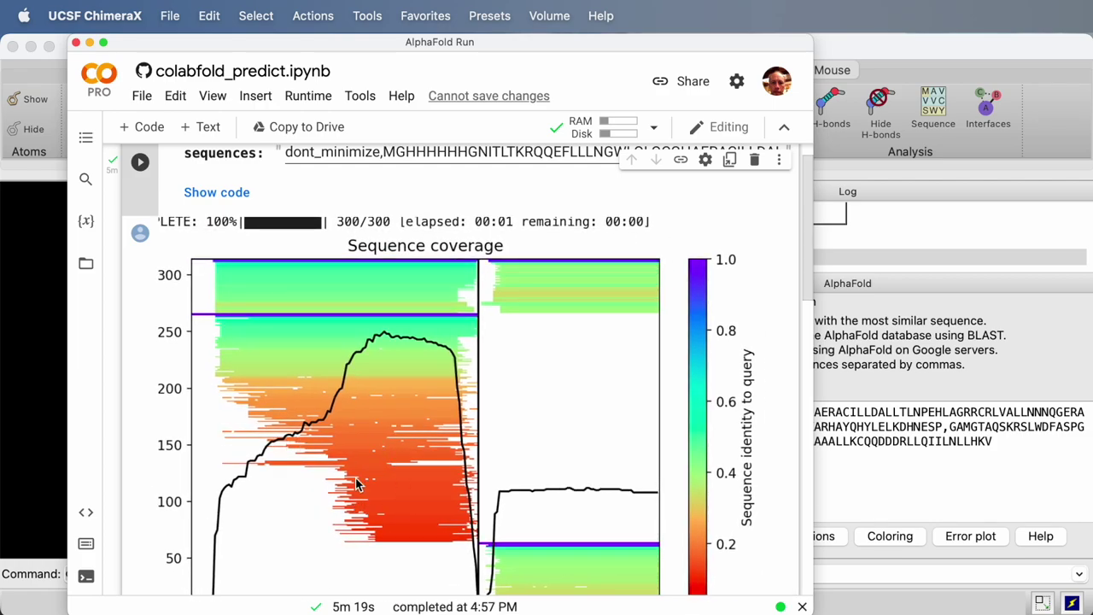
pyautogui.scroll(-3, 357, 484)
pyautogui.hscroll(1, 357, 484)
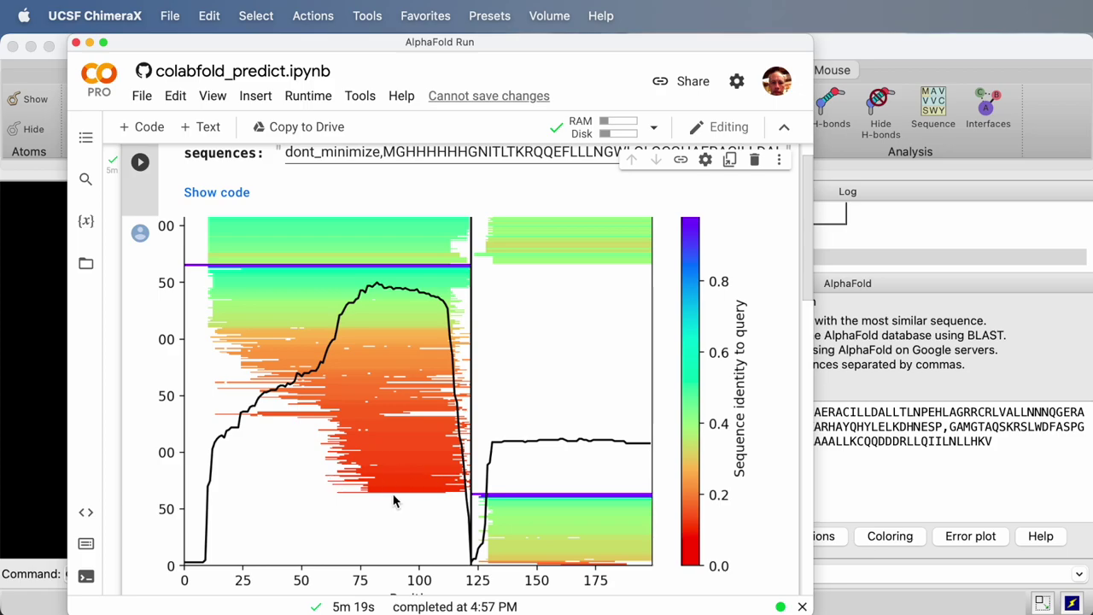
# - Scroll past the Sequence coverage plot to model_1's images (pLDDT 91, ptmscore 0.876, iptm 0.872)
pyautogui.scroll(3, 398, 484)
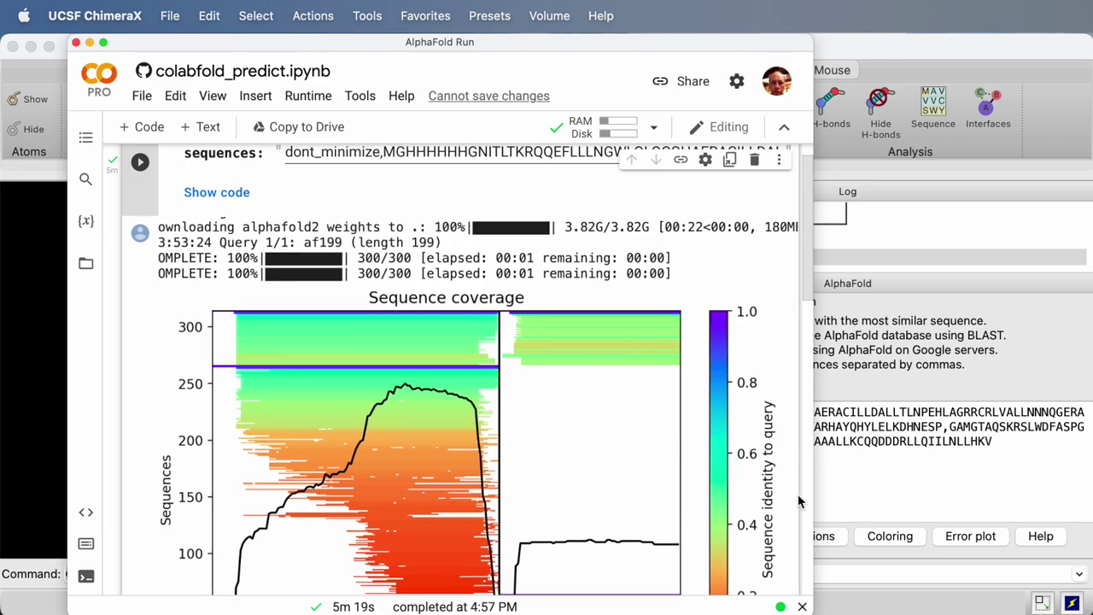
pyautogui.scroll(-1, 654, 470)
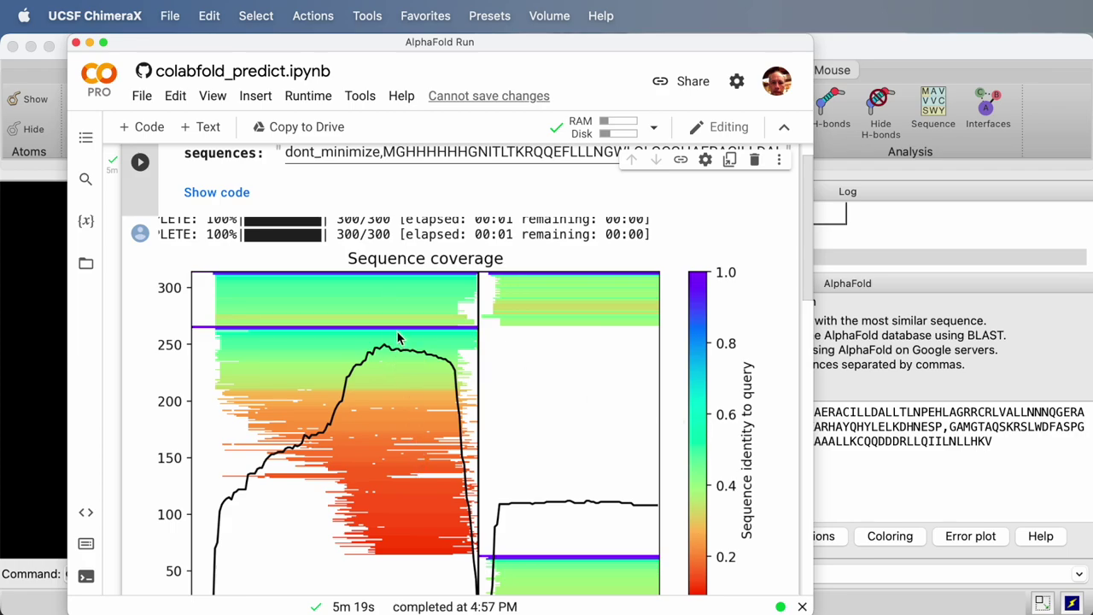
pyautogui.scroll(-1, 398, 338)
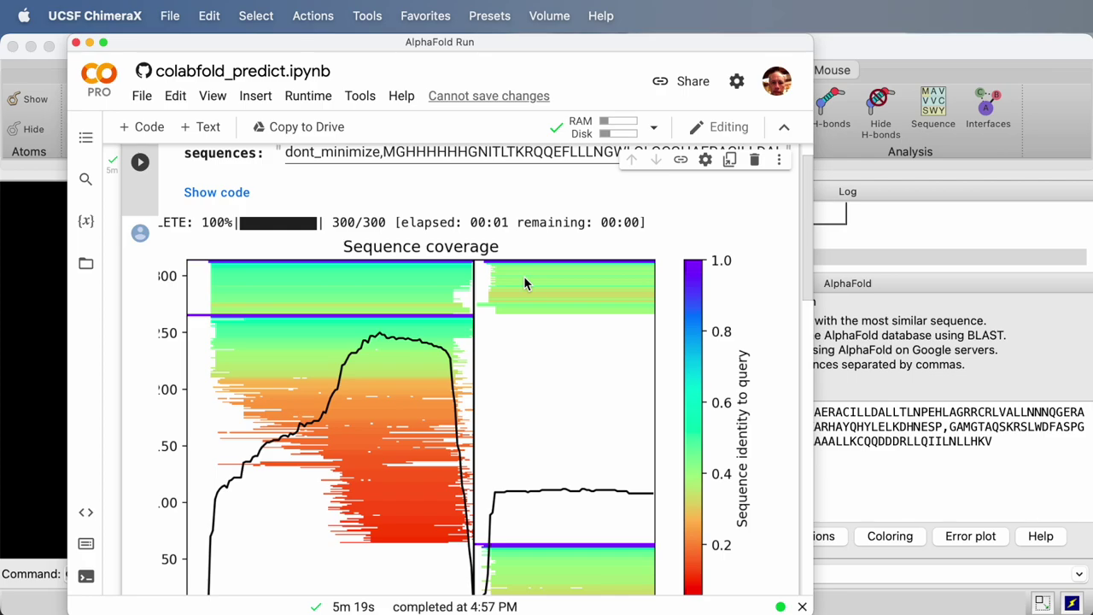
pyautogui.scroll(-2, 523, 276)
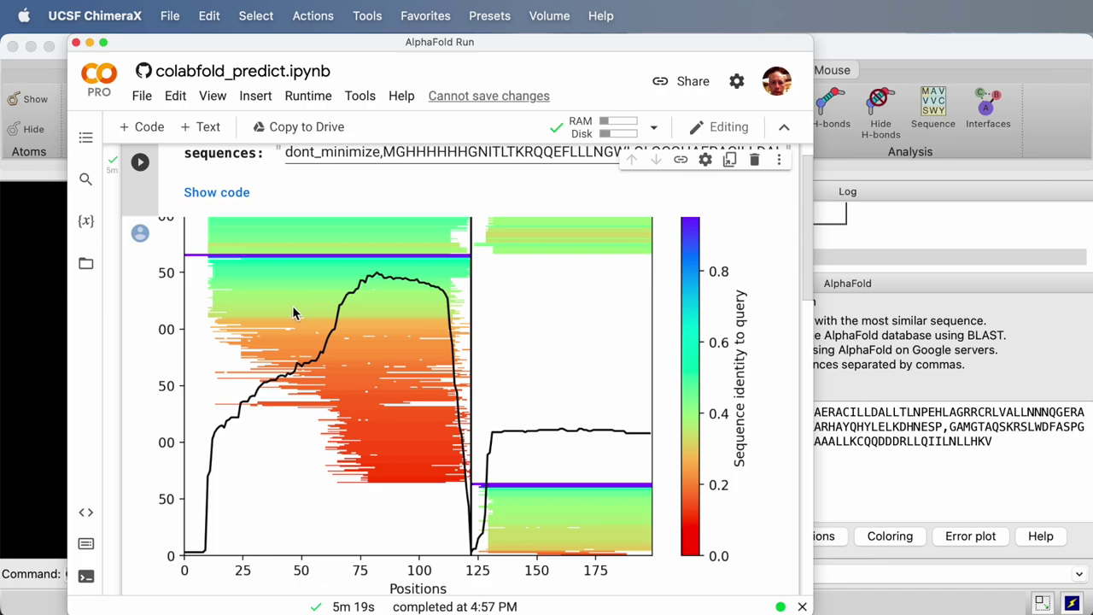
pyautogui.scroll(-2, 586, 529)
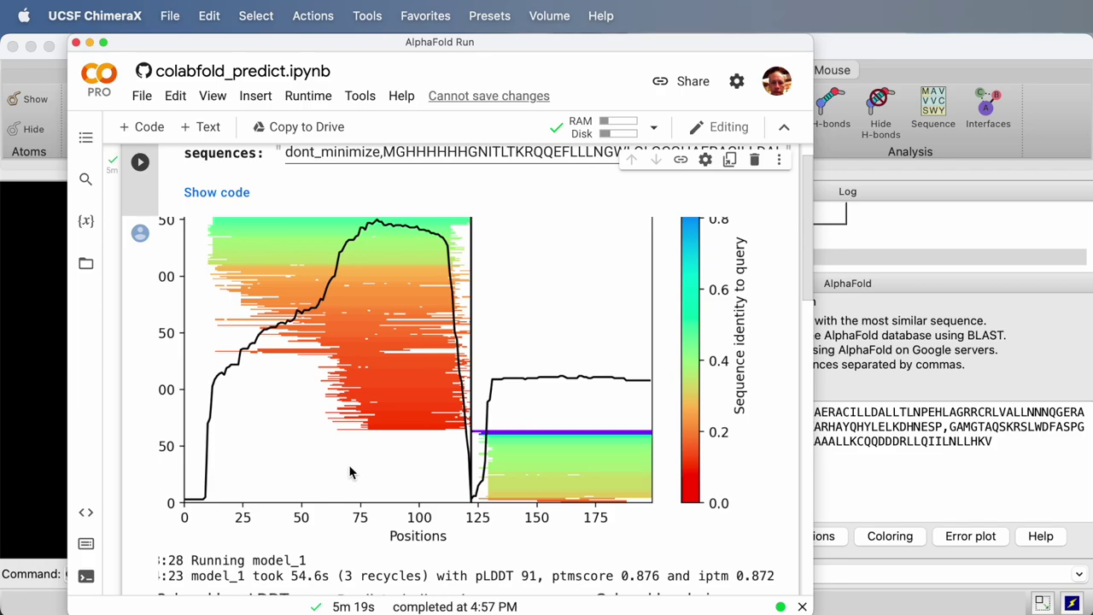
pyautogui.scroll(3, 349, 472)
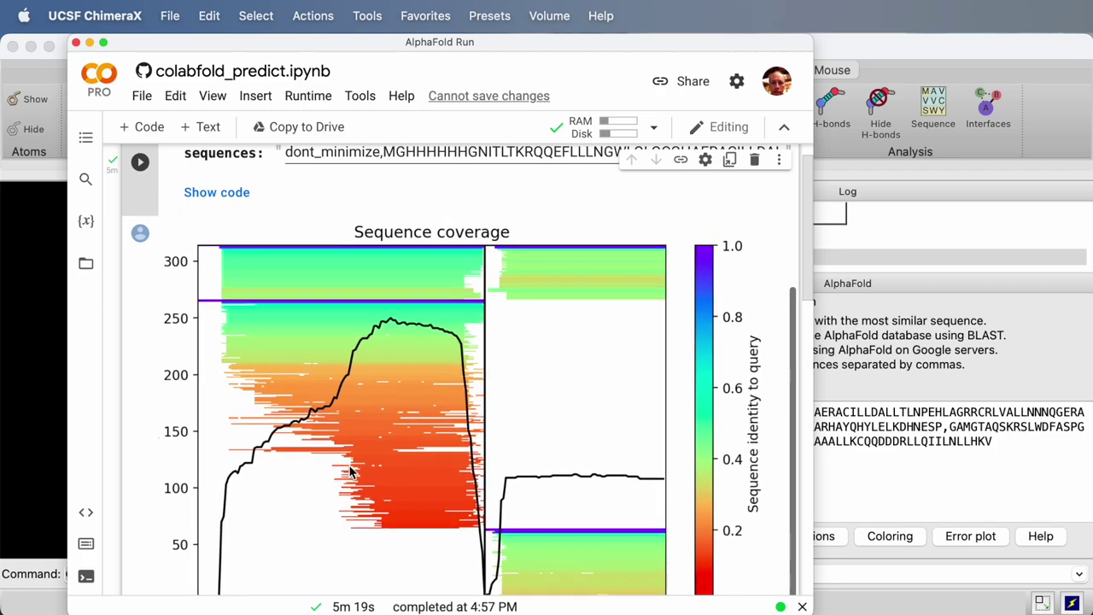
pyautogui.scroll(-2, 349, 472)
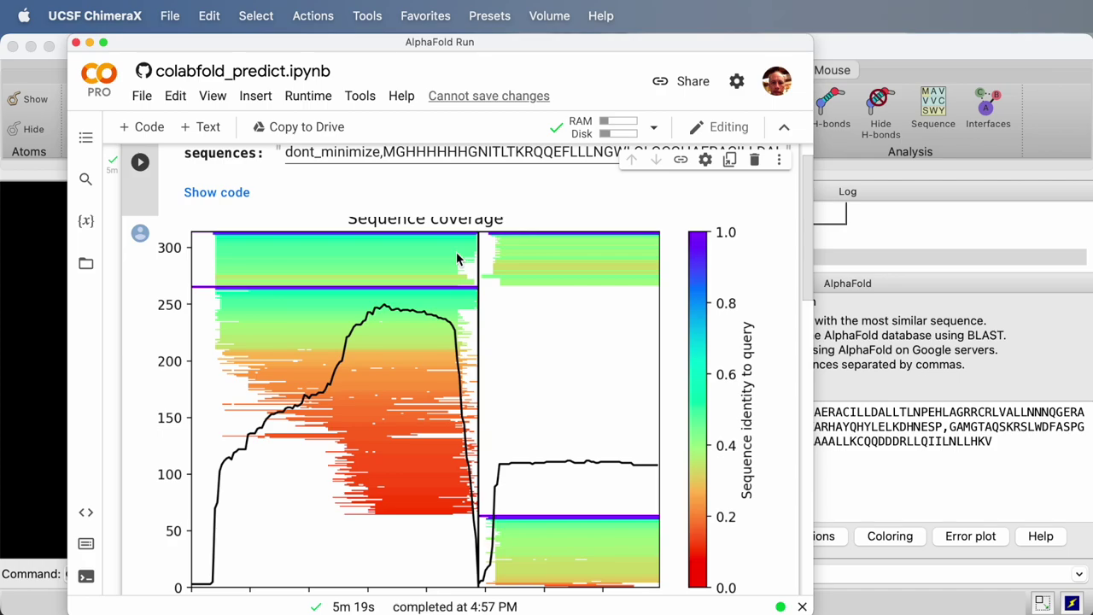
pyautogui.scroll(-10, 457, 259)
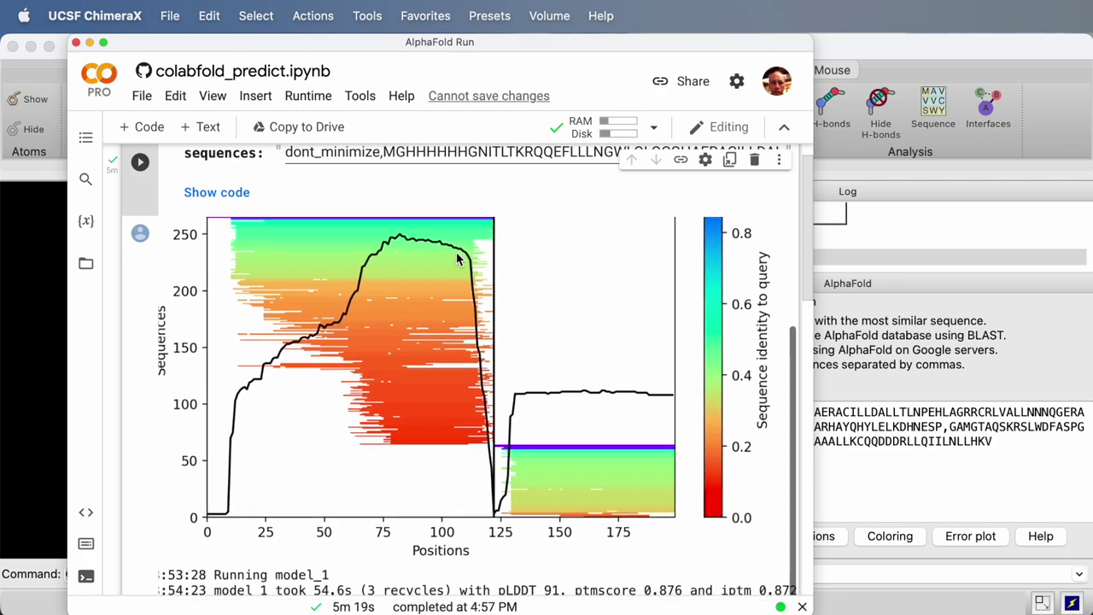
# - Scroll through the model_1 to model_5 results down to the download message
pyautogui.scroll(-8, 457, 258)
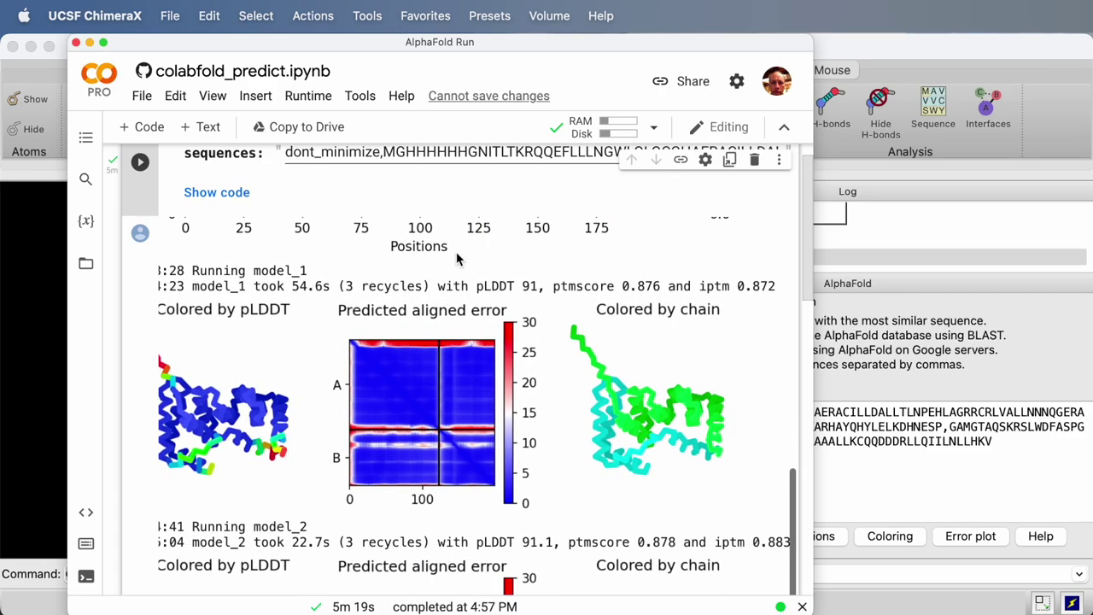
pyautogui.hscroll(1, 457, 259)
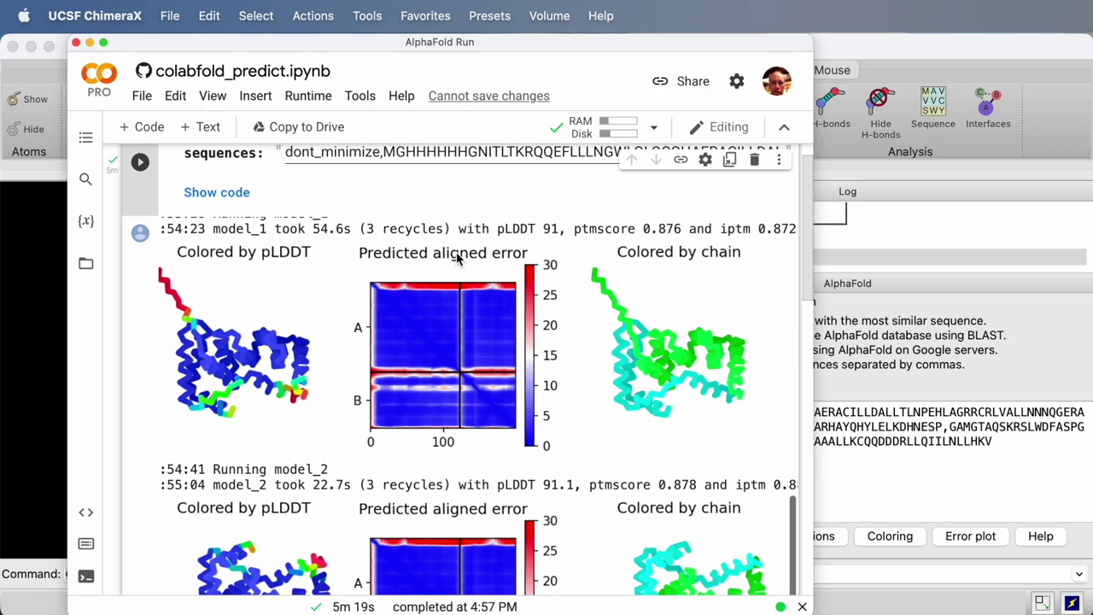
pyautogui.scroll(3, 457, 259)
pyautogui.hscroll(-1, 457, 259)
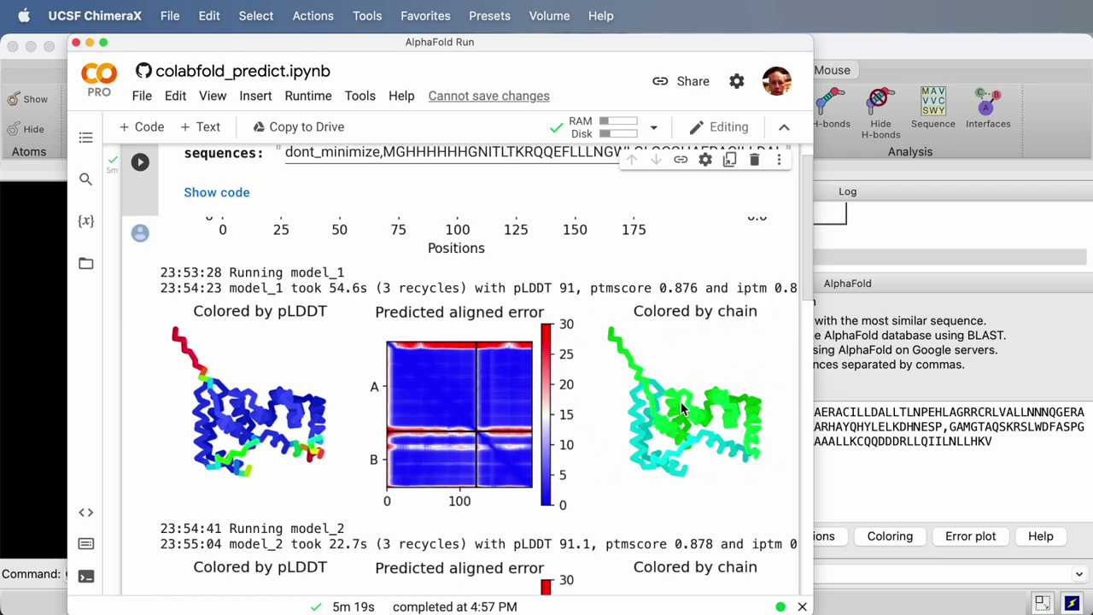
pyautogui.scroll(-2, 681, 408)
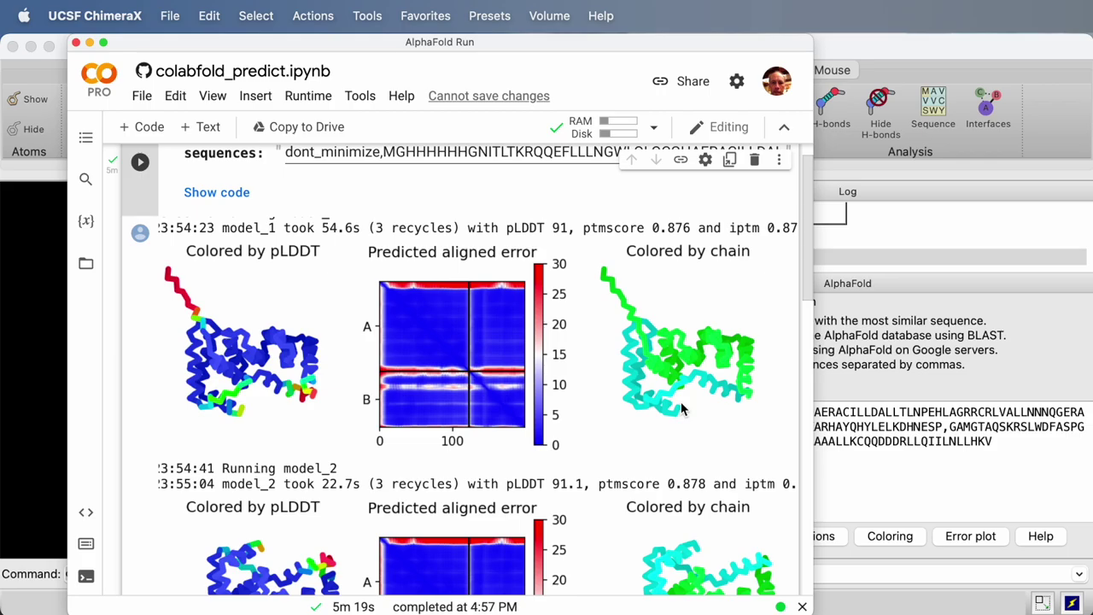
pyautogui.scroll(-10, 681, 406)
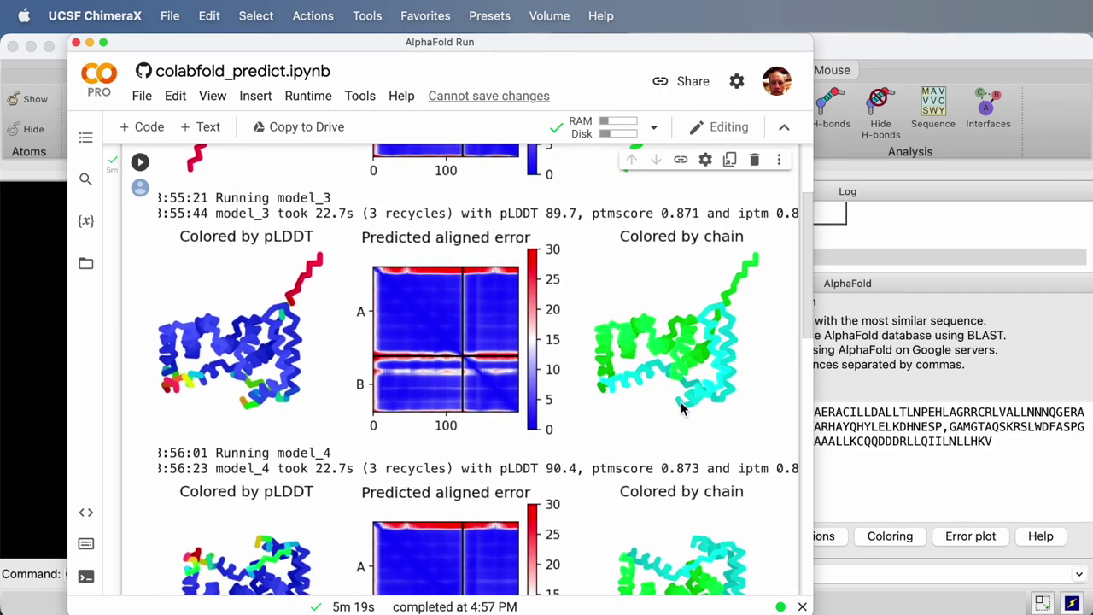
pyautogui.scroll(-10, 680, 406)
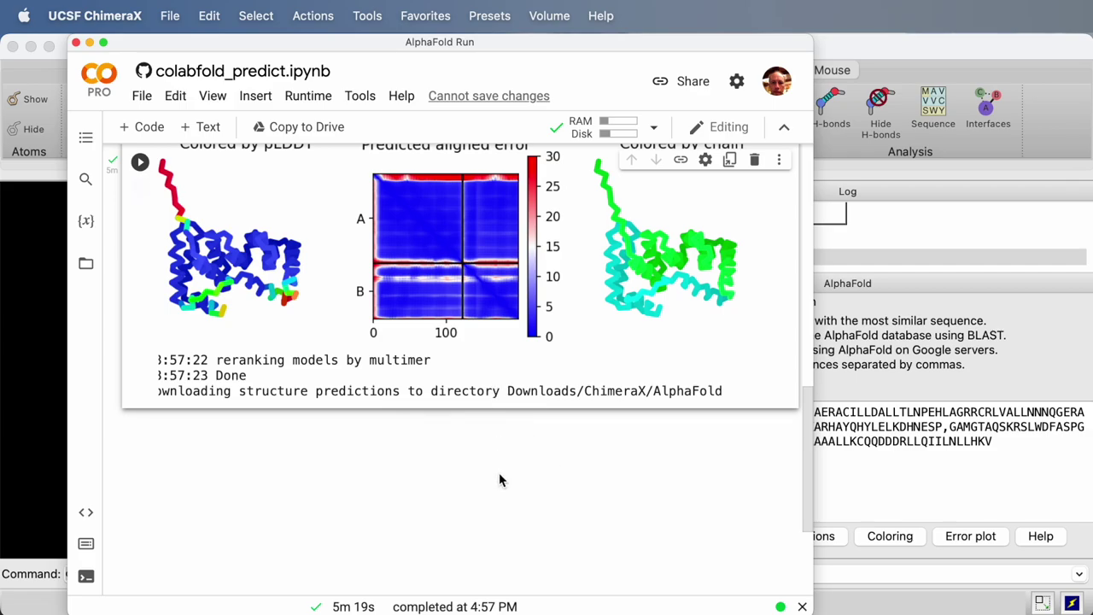
# - Scroll back up and switch to Finder showing its Recents window
pyautogui.scroll(10, 503, 386)
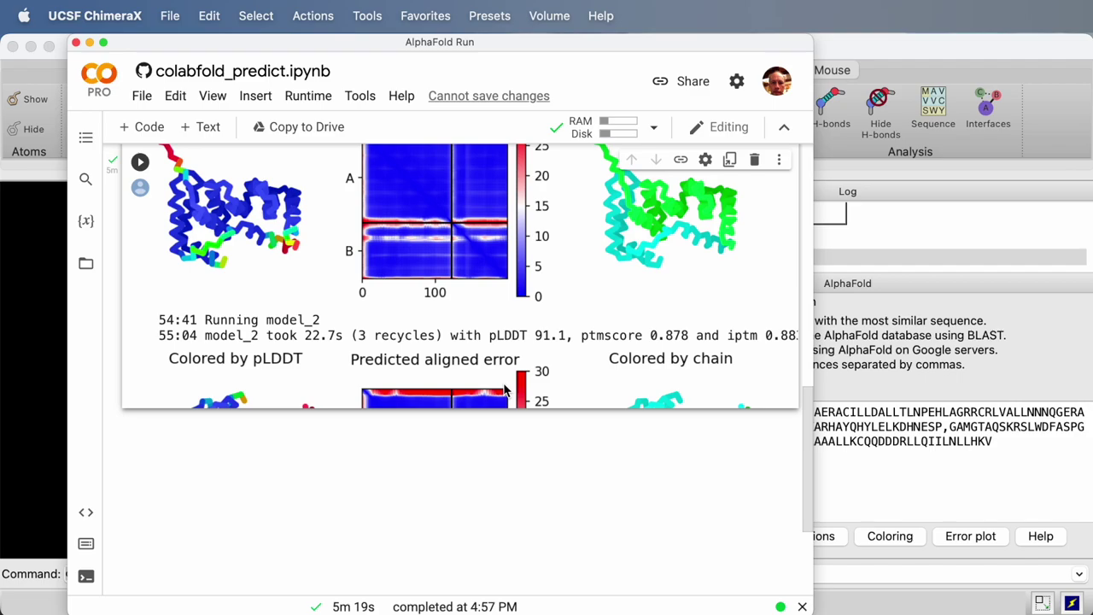
pyautogui.scroll(10, 506, 389)
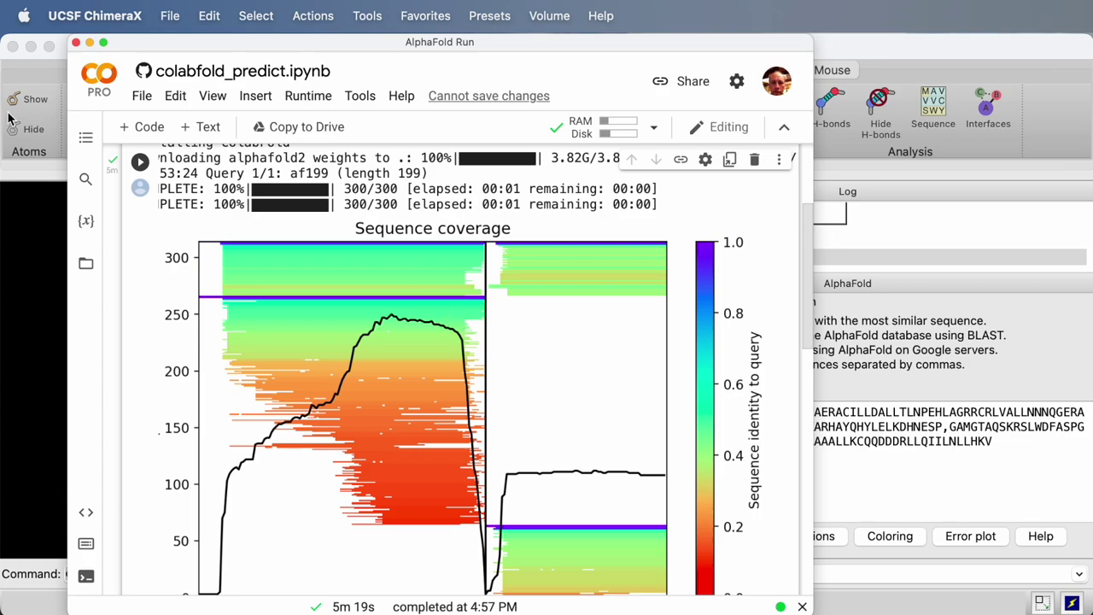
pyautogui.moveTo(3, 103)
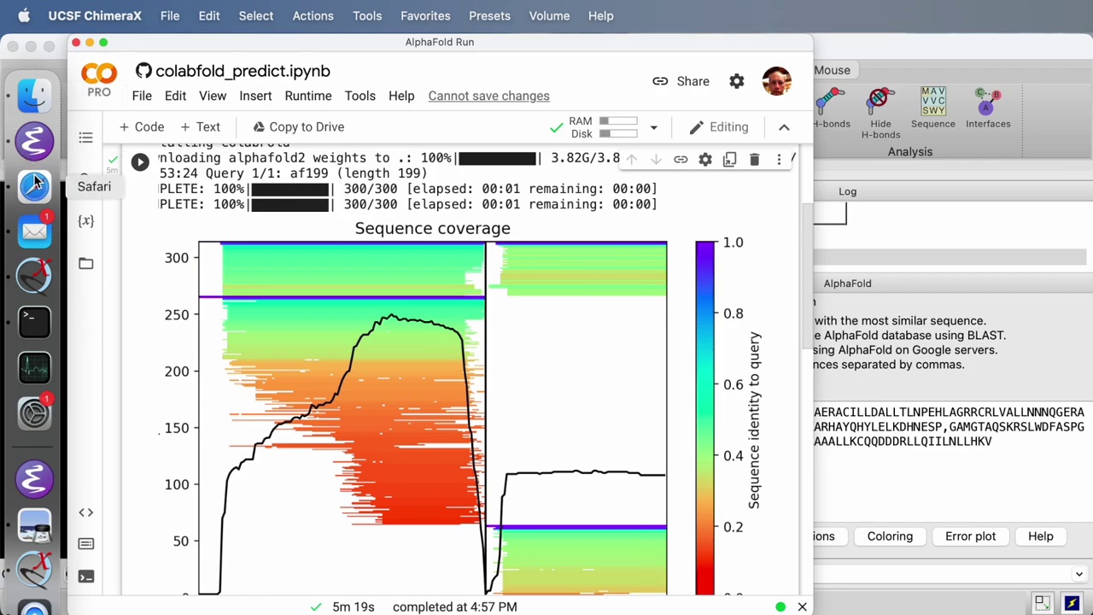
pyautogui.click(26, 103)
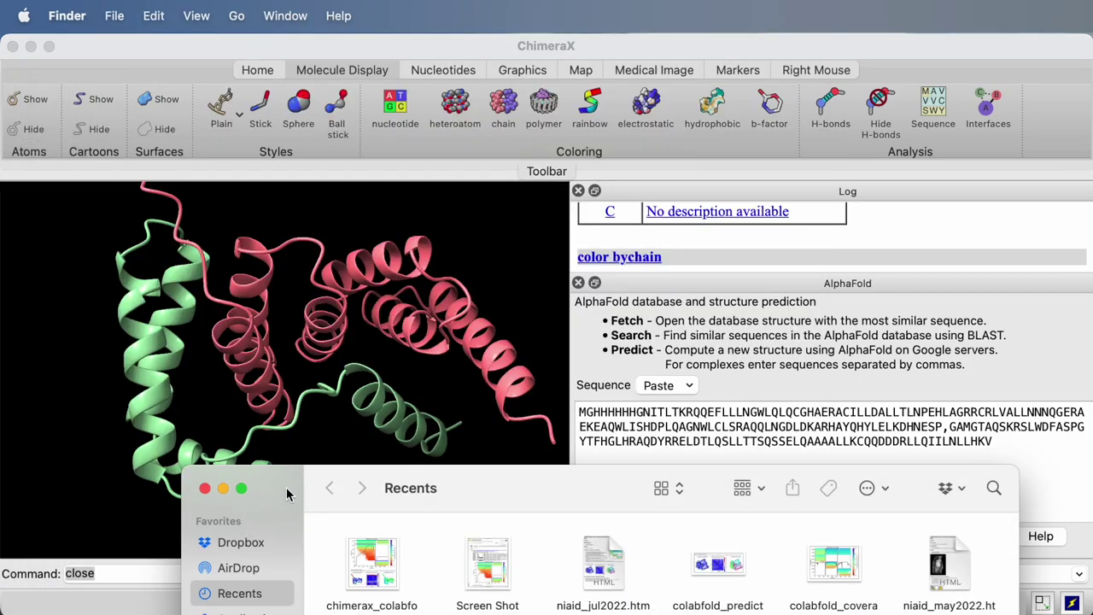
# - Bring Finder into view, sort Downloads by name, and open the ChimeraX folder
pyautogui.moveTo(484, 476); pyautogui.dragTo(384, 94)
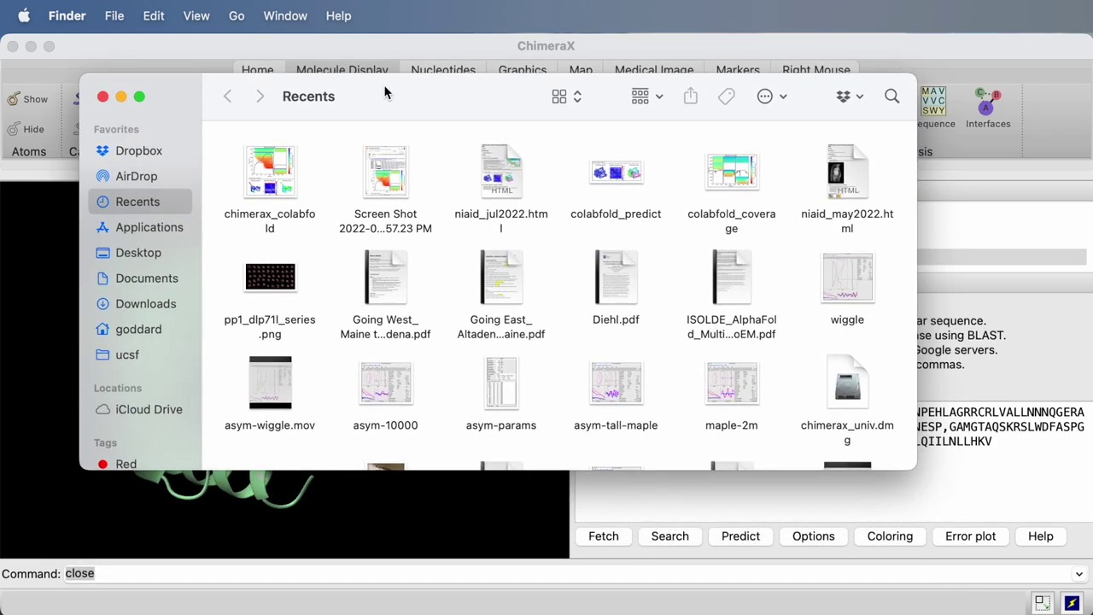
pyautogui.click(127, 356)
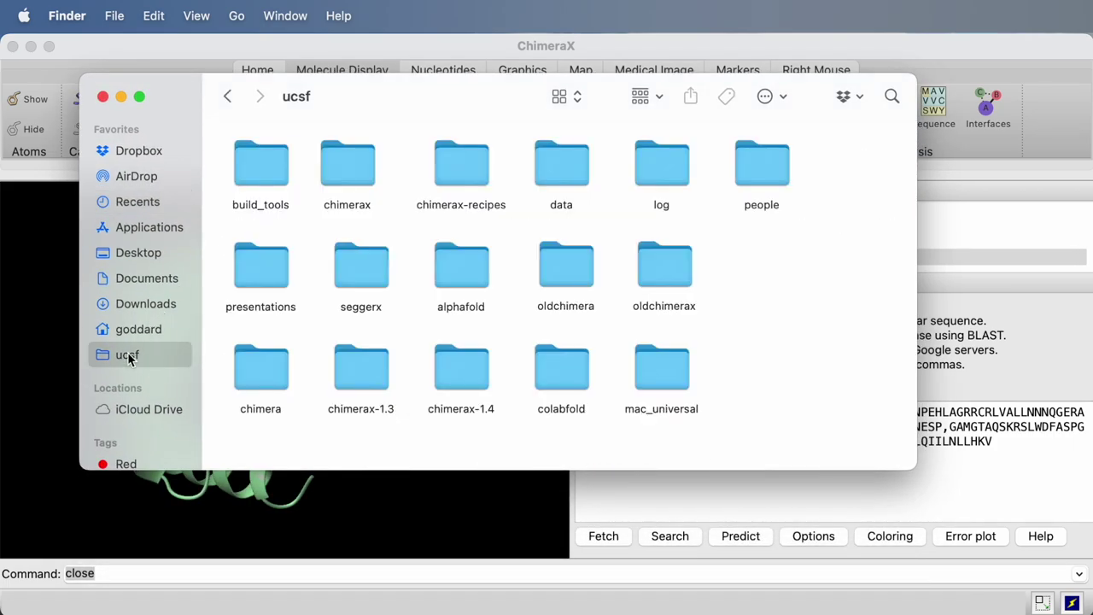
pyautogui.click(147, 305)
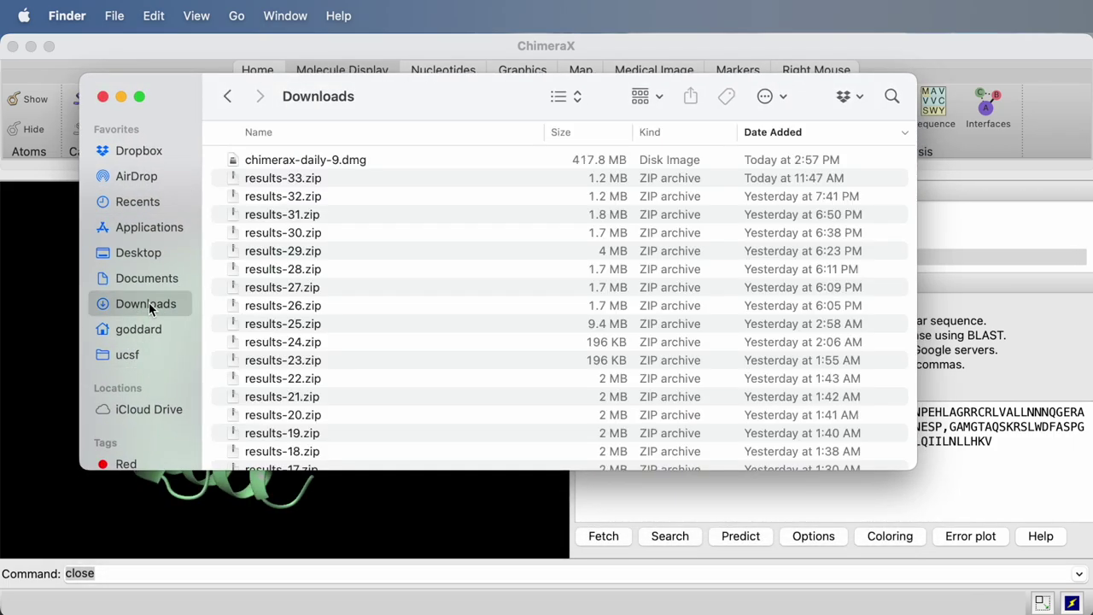
pyautogui.scroll(-15, 344, 285)
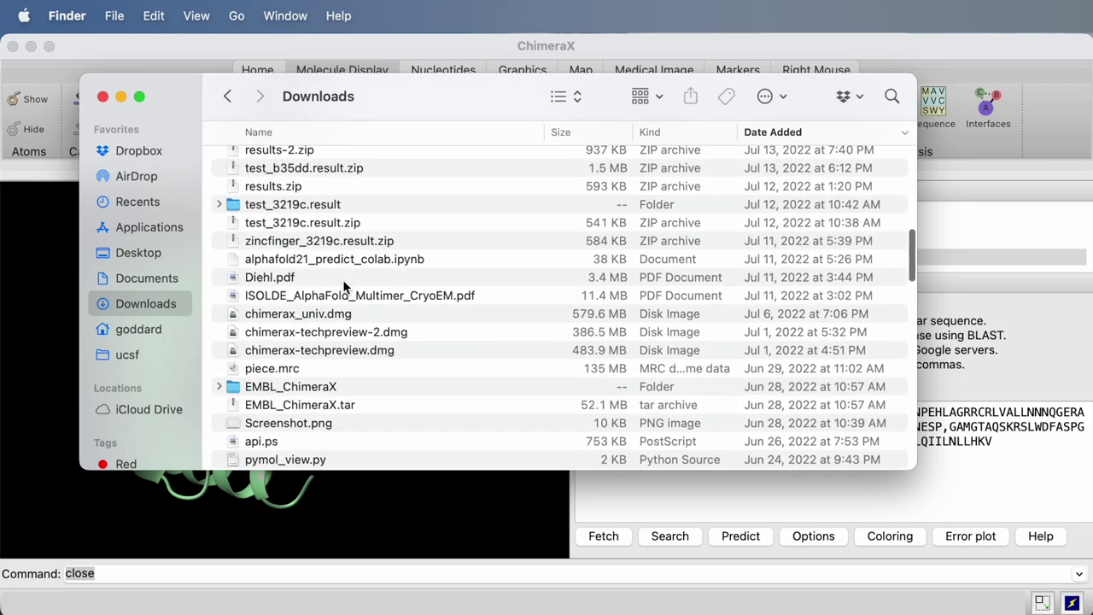
pyautogui.scroll(-3, 344, 286)
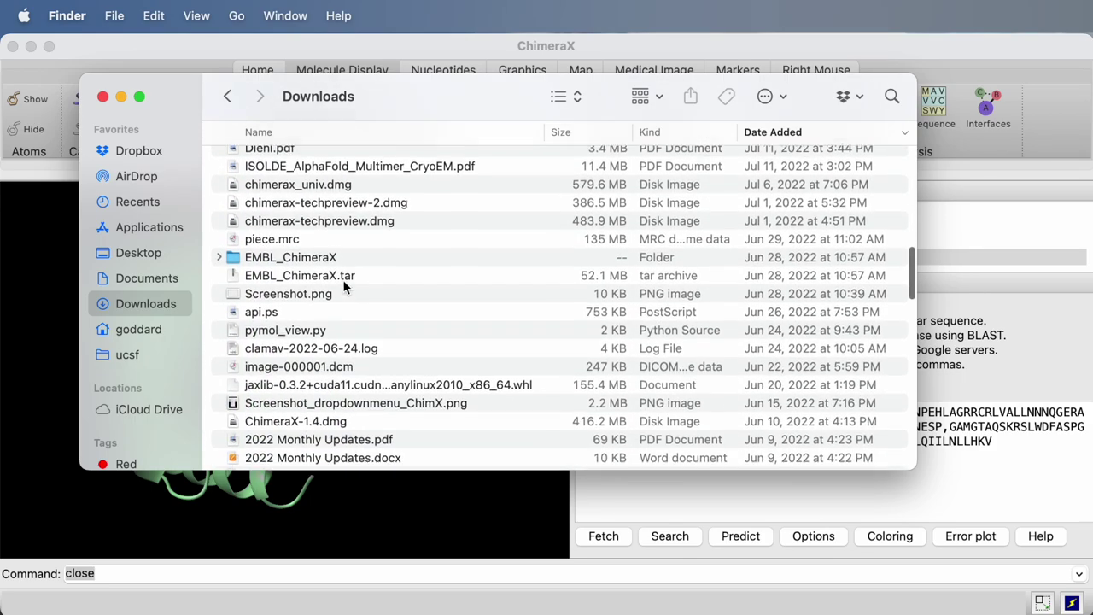
pyautogui.scroll(10, 302, 185)
pyautogui.click(261, 132)
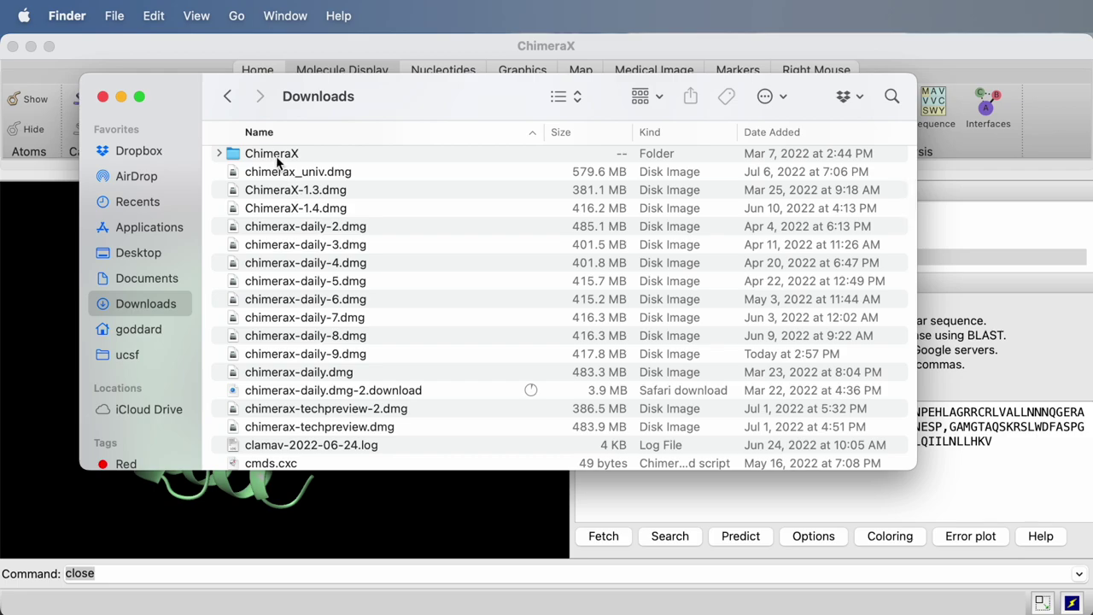
pyautogui.click(275, 155)
pyautogui.doubleClick(270, 154)
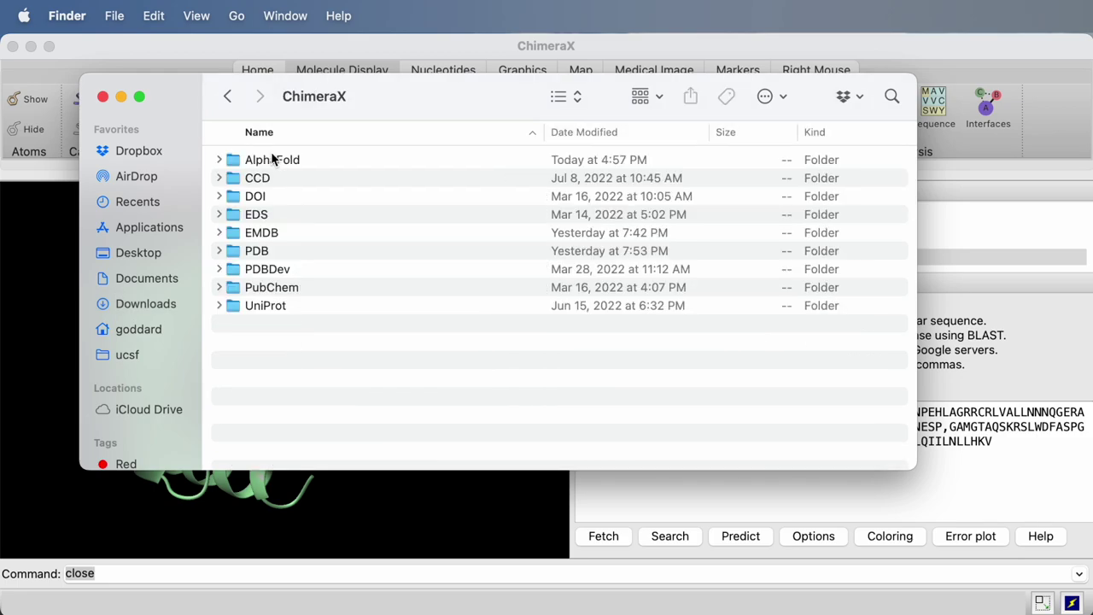
# - Open the AlphaFold folder, then its prediction_42 subfolder near the bottom of the list
pyautogui.click(277, 162)
pyautogui.doubleClick(276, 162)
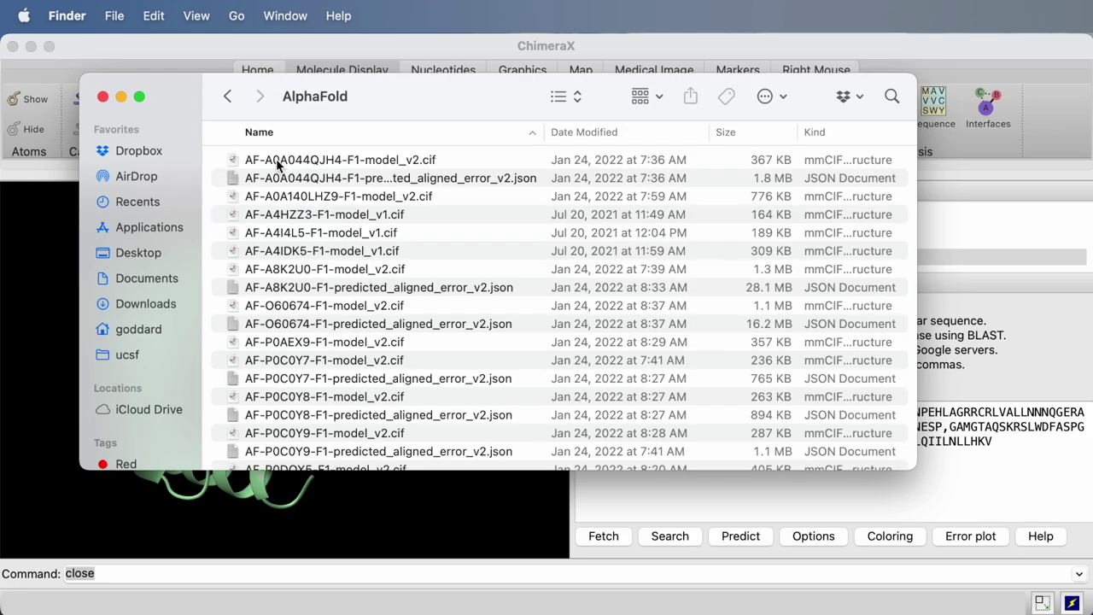
pyautogui.scroll(-20, 349, 326)
pyautogui.scroll(-10, 348, 326)
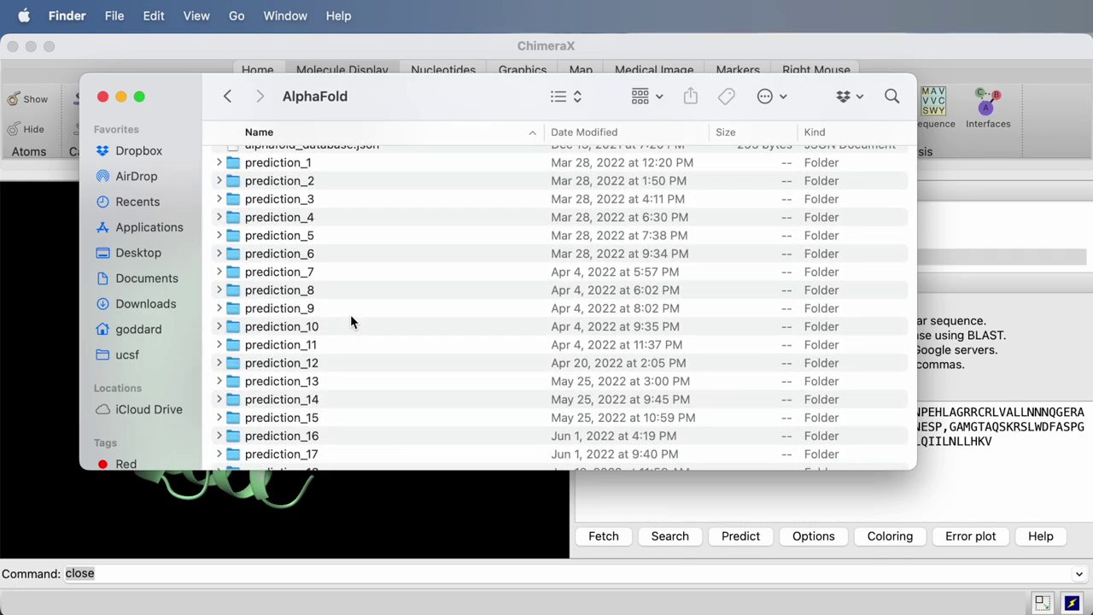
pyautogui.scroll(-8, 351, 321)
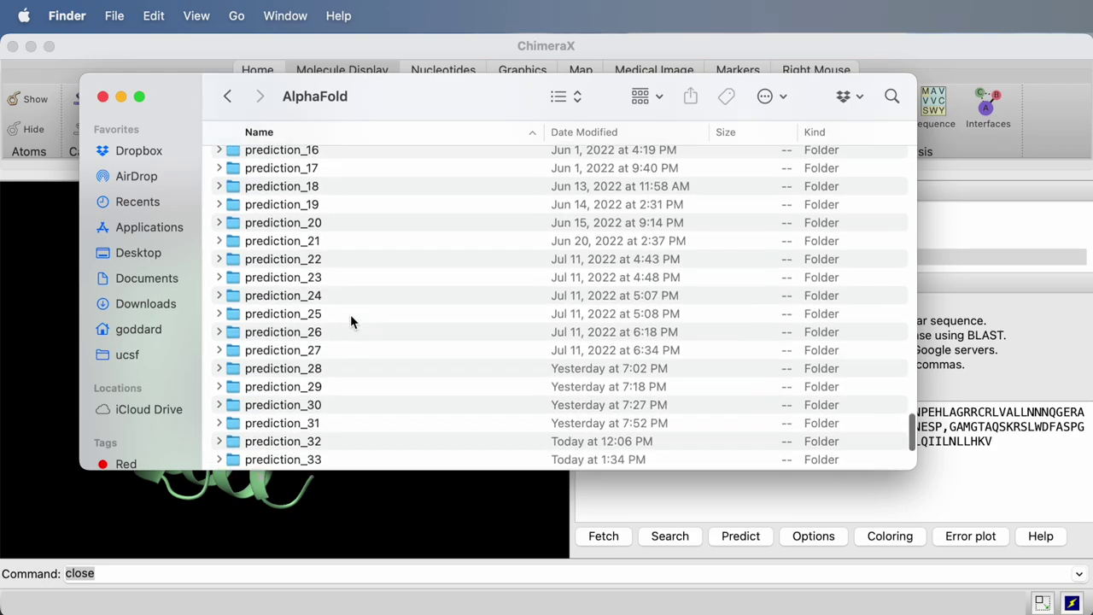
pyautogui.scroll(-5, 350, 321)
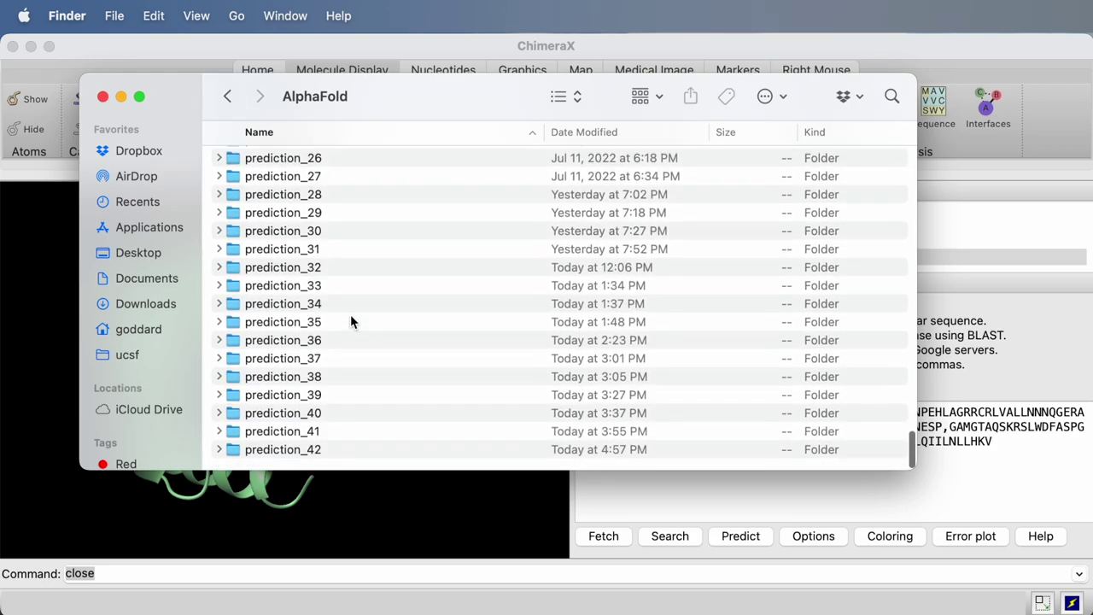
pyautogui.doubleClick(267, 454)
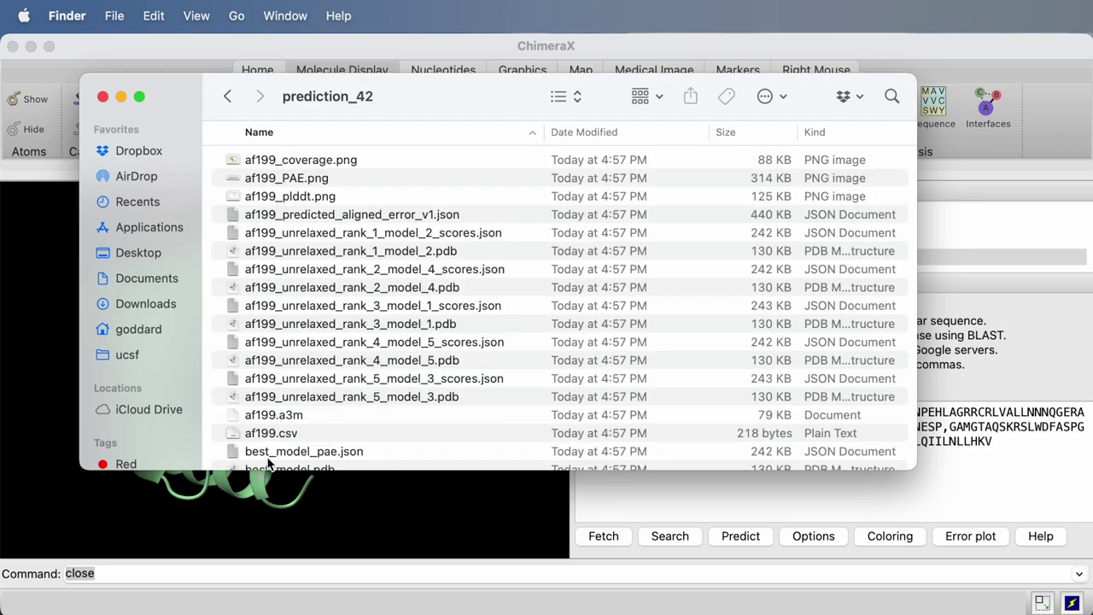
# - Open af199_coverage.png from prediction_42 in Preview
pyautogui.scroll(-1, 325, 285)
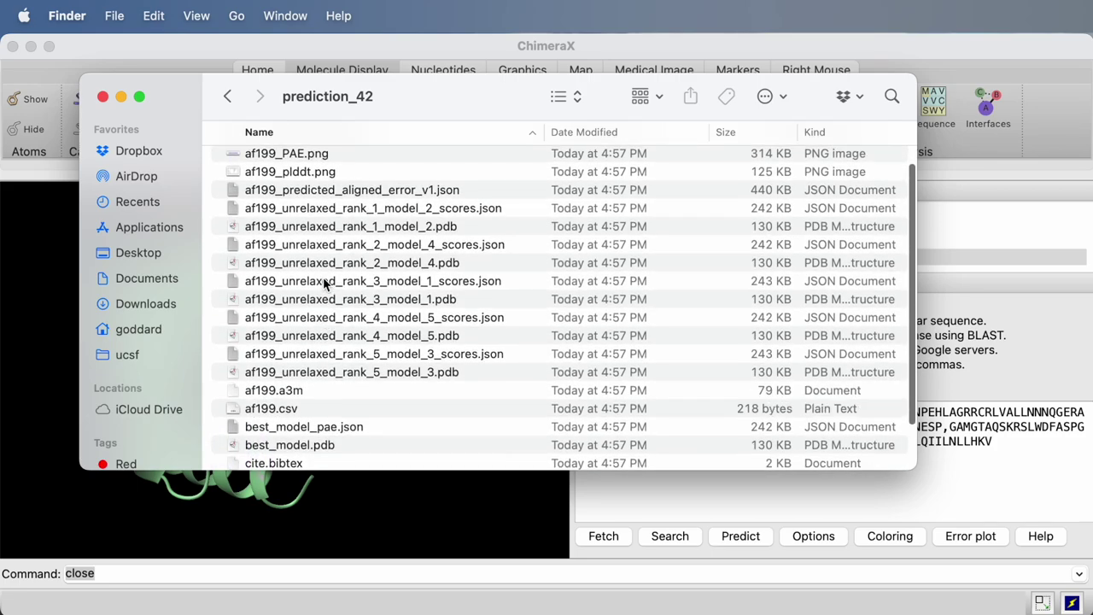
pyautogui.scroll(1, 324, 284)
pyautogui.scroll(1, 324, 285)
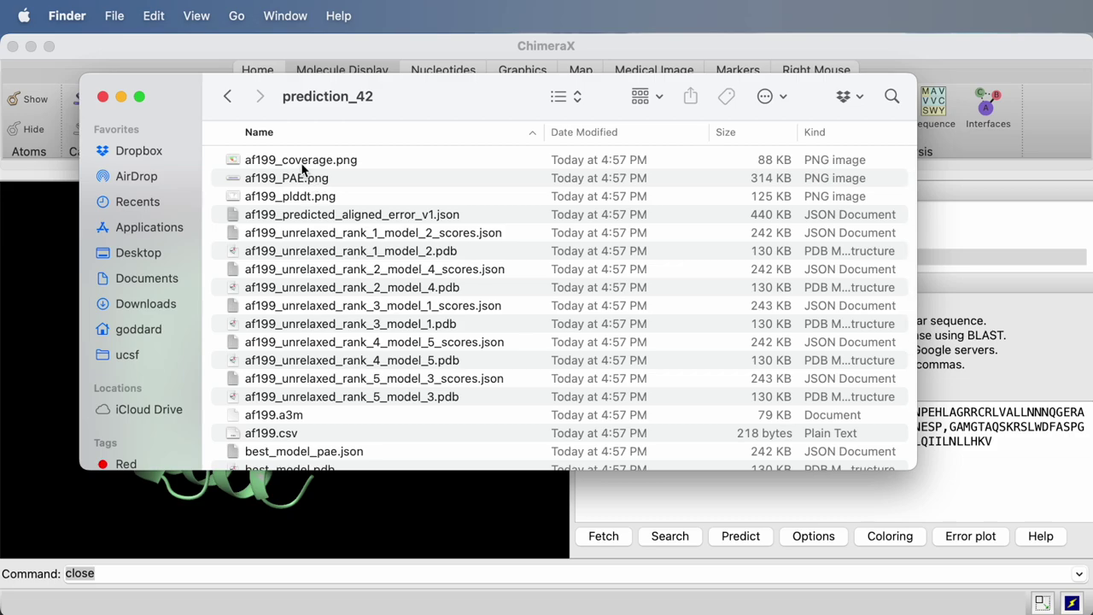
pyautogui.doubleClick(302, 162)
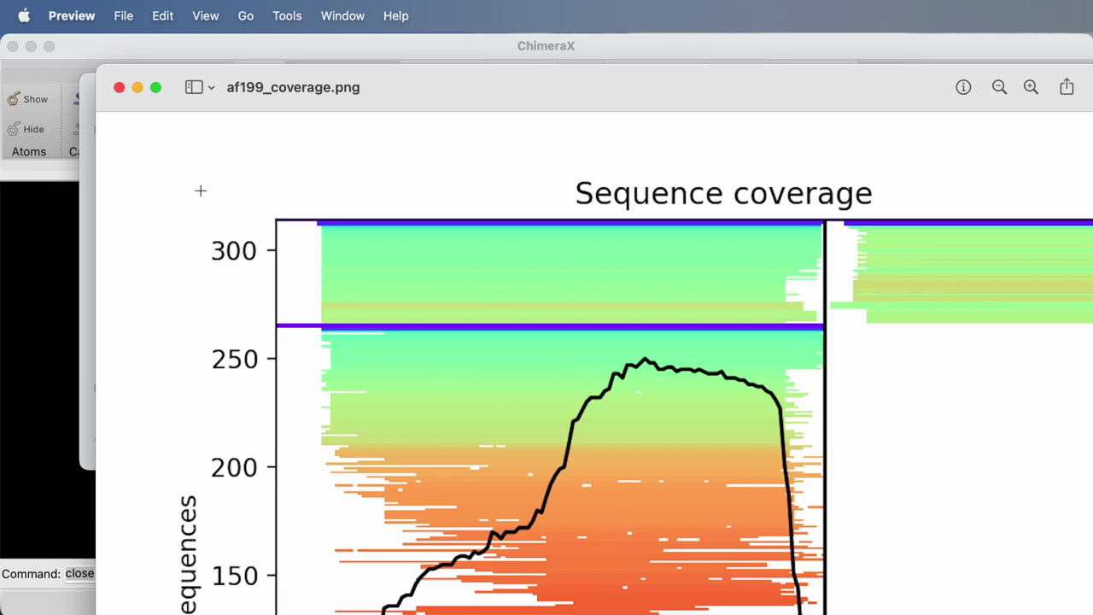
# - Resize and reposition the af199 coverage plot, then close it and the prediction_42 window
pyautogui.moveTo(100, 75); pyautogui.dragTo(889, 560)
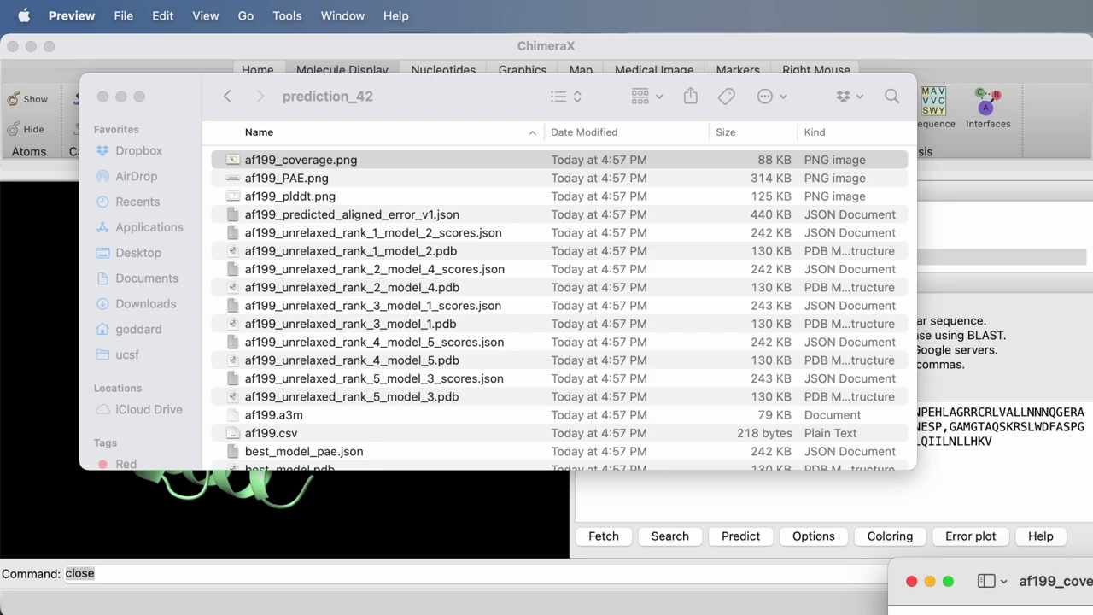
pyautogui.doubleClick(893, 582)
pyautogui.moveTo(413, 161); pyautogui.dragTo(391, 113)
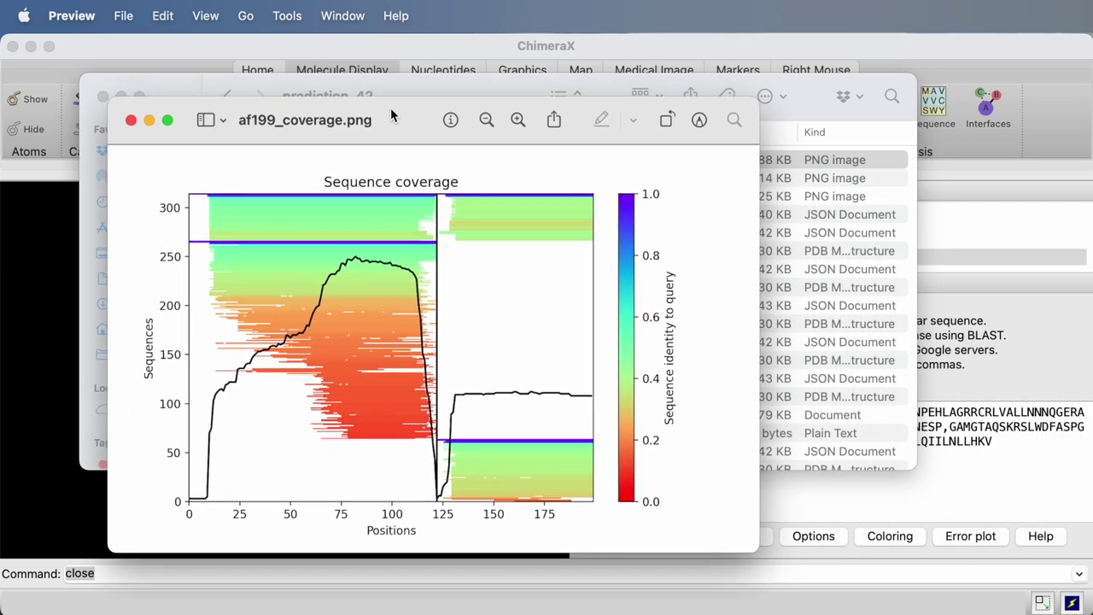
pyautogui.click(131, 120)
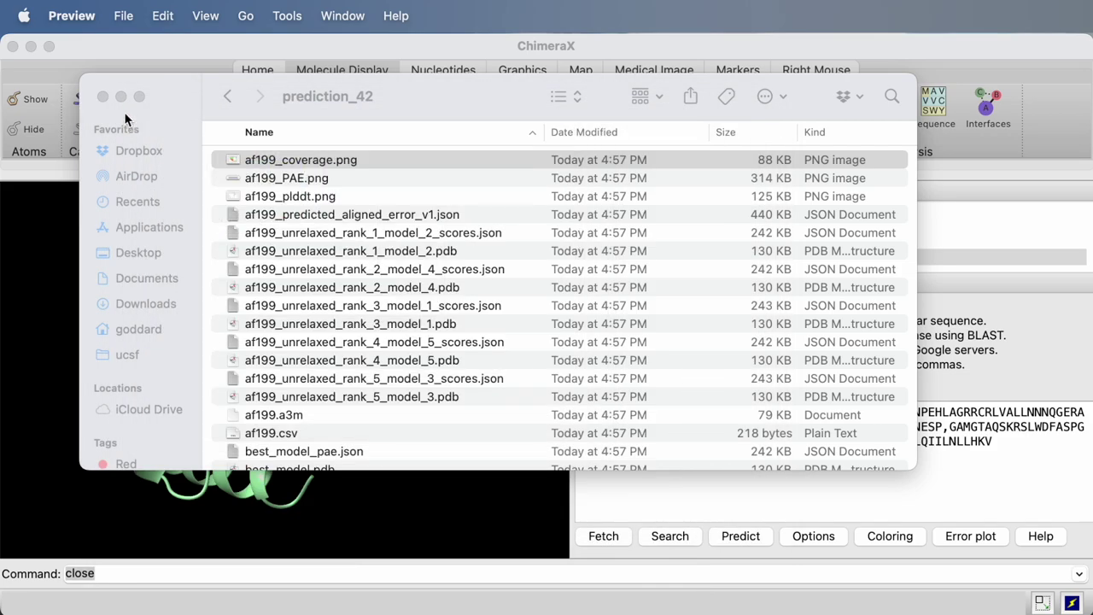
pyautogui.click(103, 97)
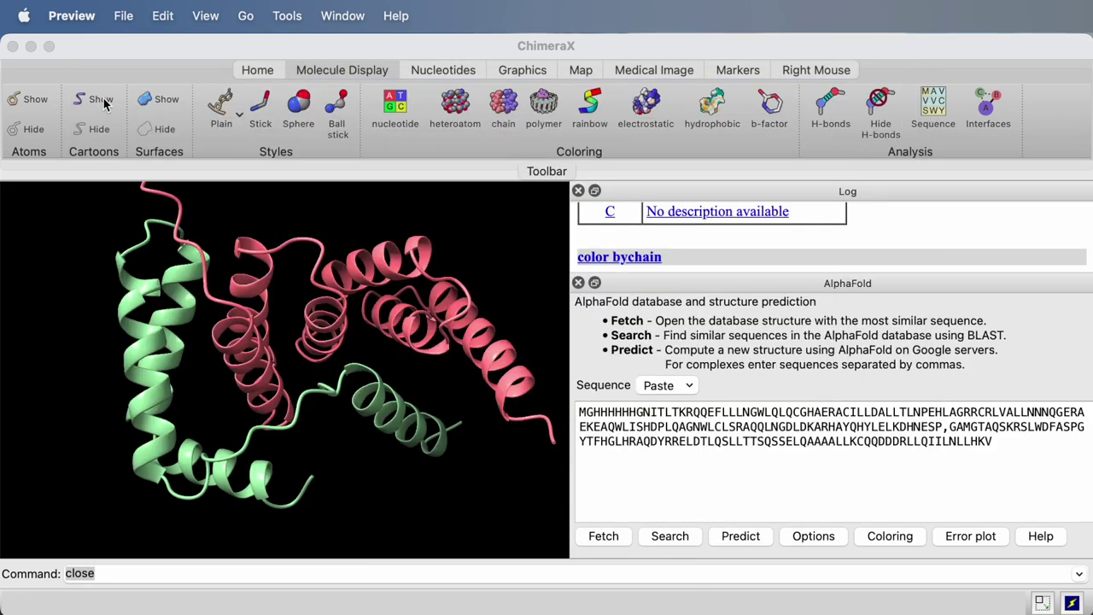
# - Return to ChimeraX, minimize the Colab run window, and rotate the complex
pyautogui.click(377, 395)
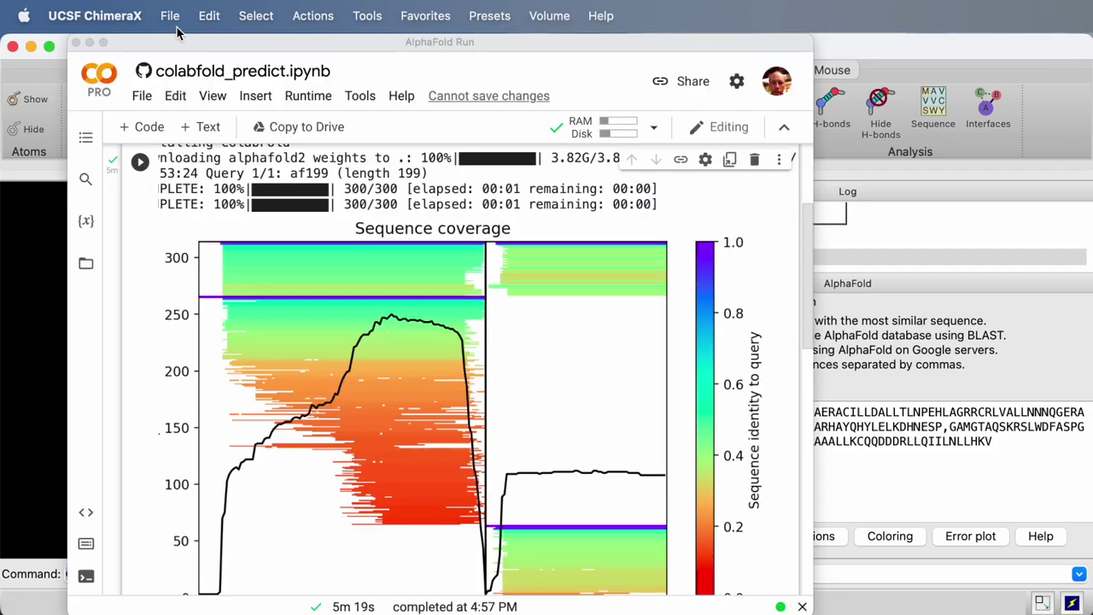
pyautogui.click(89, 42)
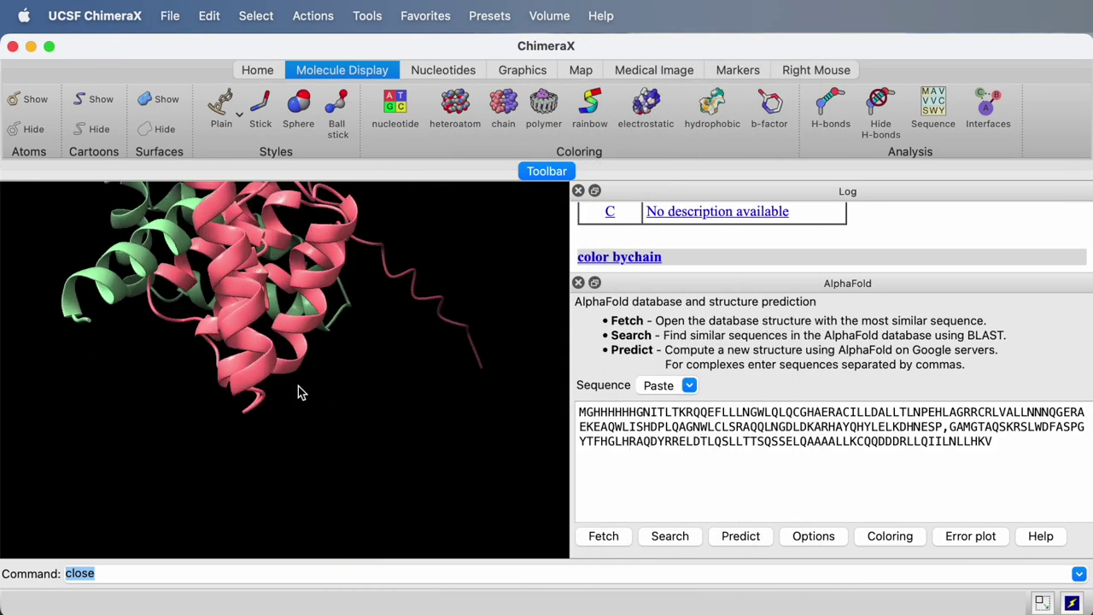
pyautogui.moveTo(298, 393); pyautogui.dragTo(402, 456)
pyautogui.scroll(-5, 274, 328)
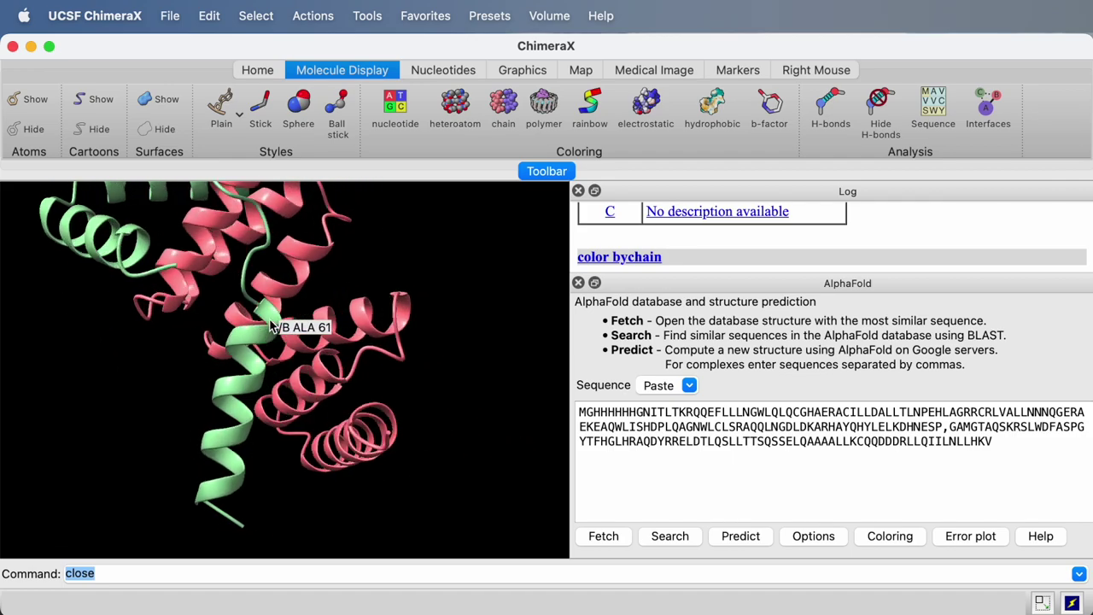
pyautogui.scroll(2, 272, 327)
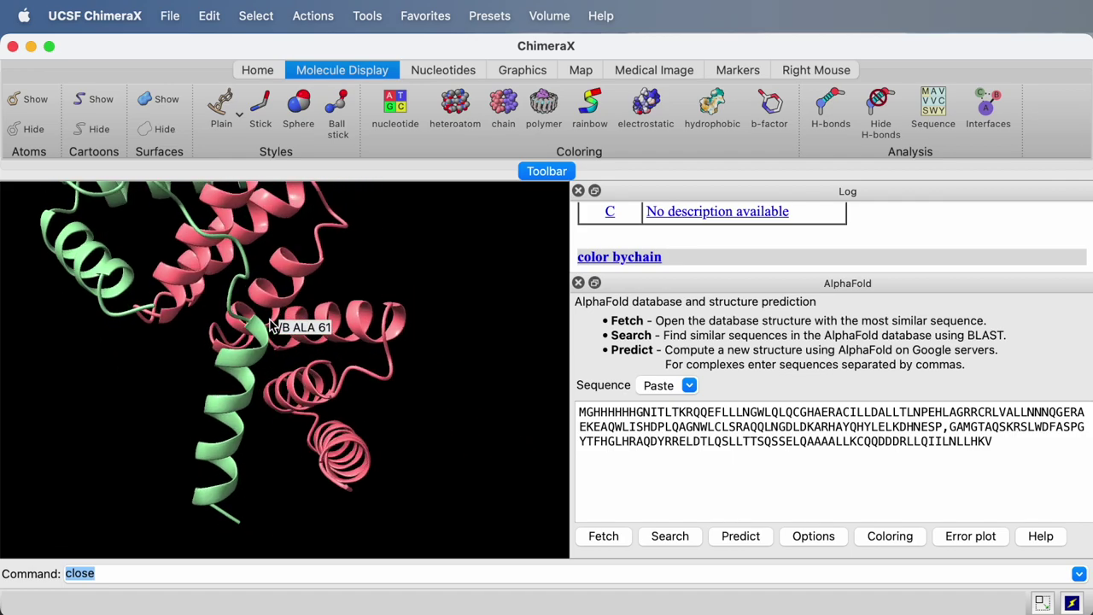
# - Show all atoms of the complex colored by heteroatom and rotate to view side chains
pyautogui.click(35, 100)
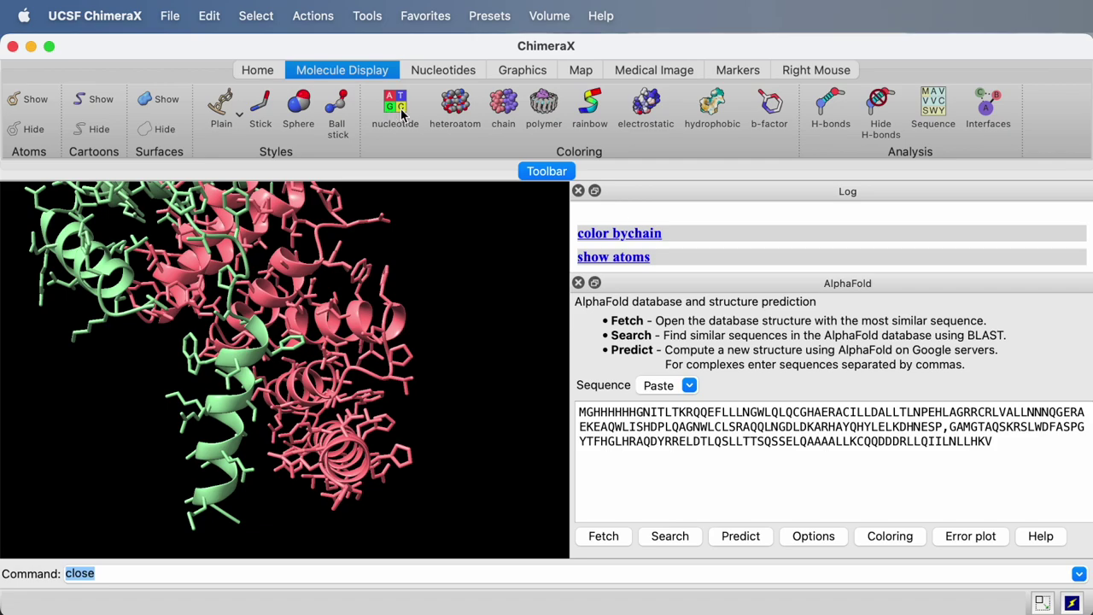
pyautogui.click(455, 105)
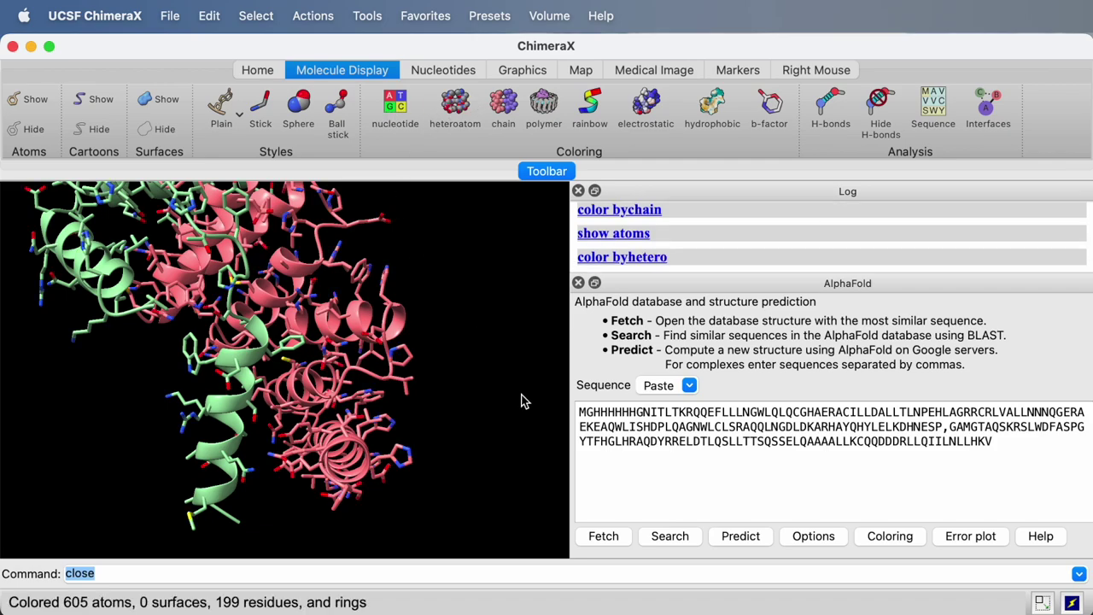
pyautogui.moveTo(523, 402); pyautogui.dragTo(547, 310)
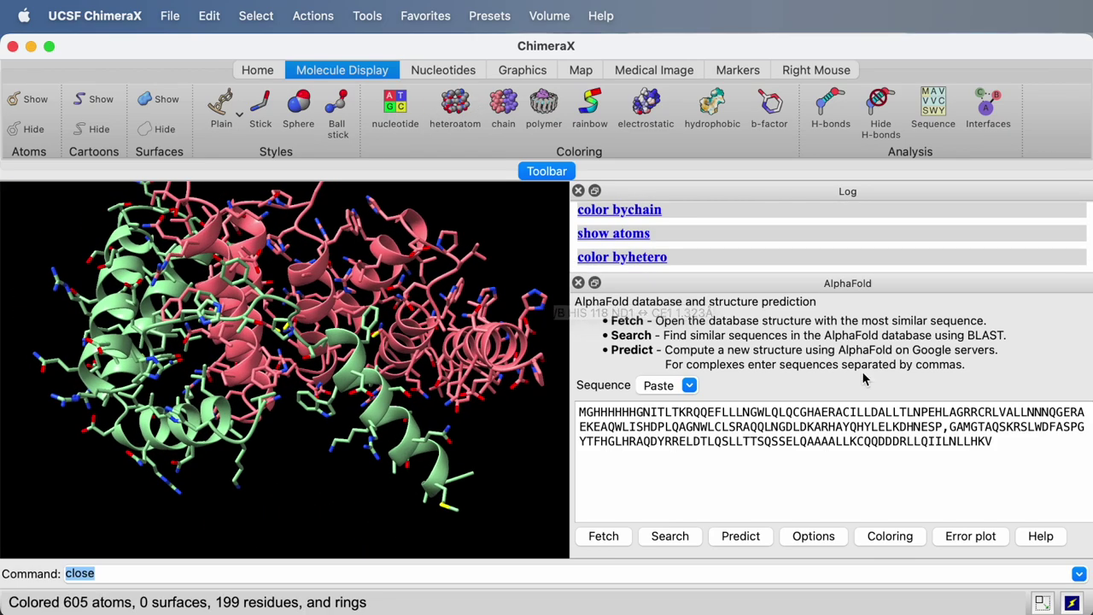
# - Load the best_model_pae.json PAE plot, review and close it, then expand AlphaFold Options
pyautogui.click(968, 536)
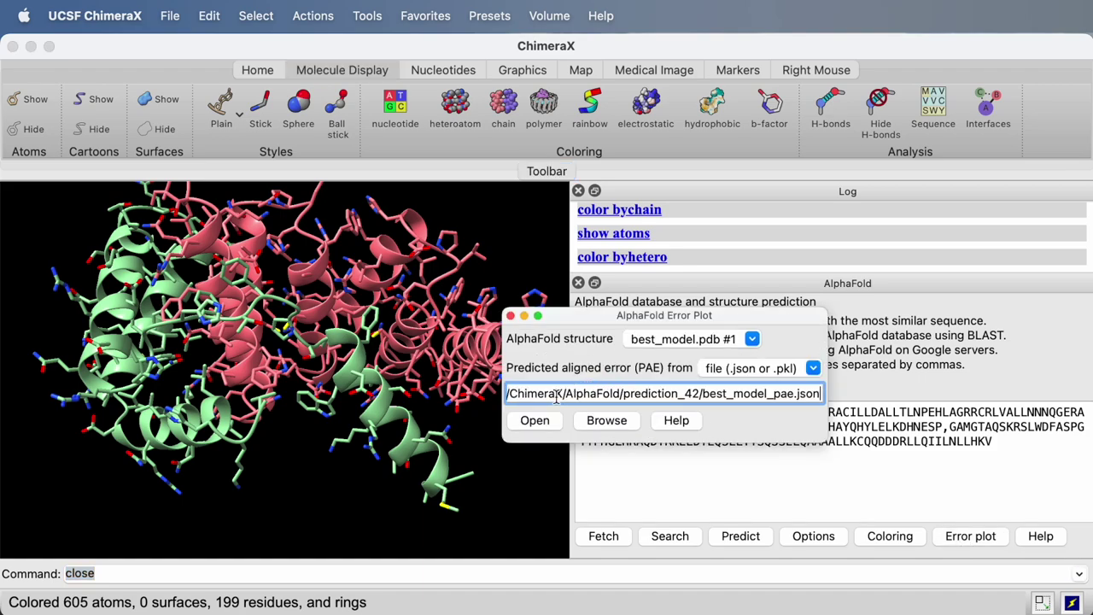
pyautogui.click(536, 426)
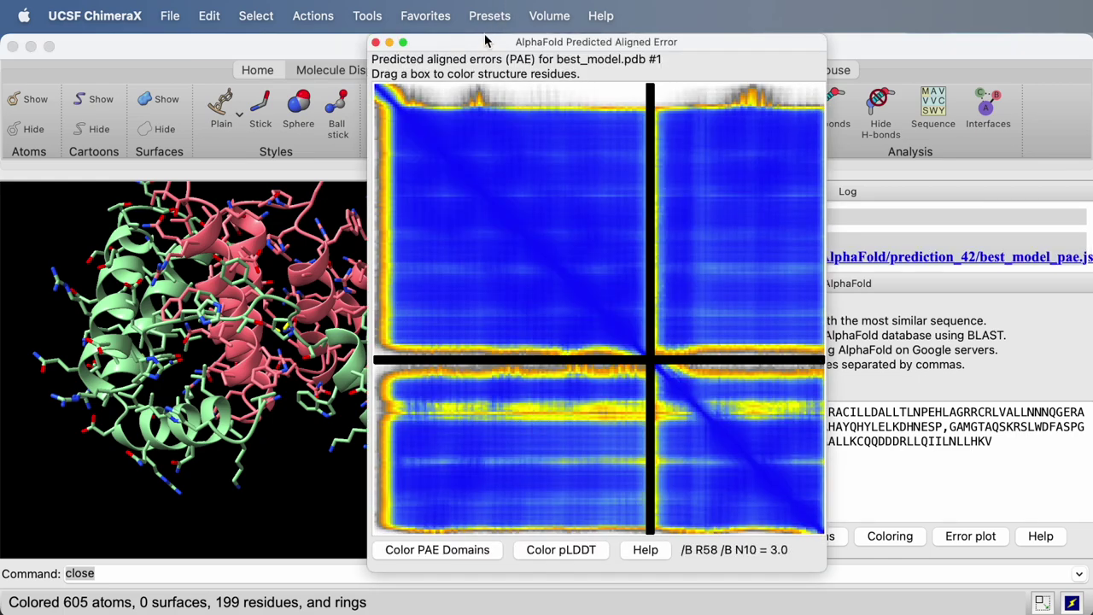
pyautogui.moveTo(483, 44); pyautogui.dragTo(666, 91)
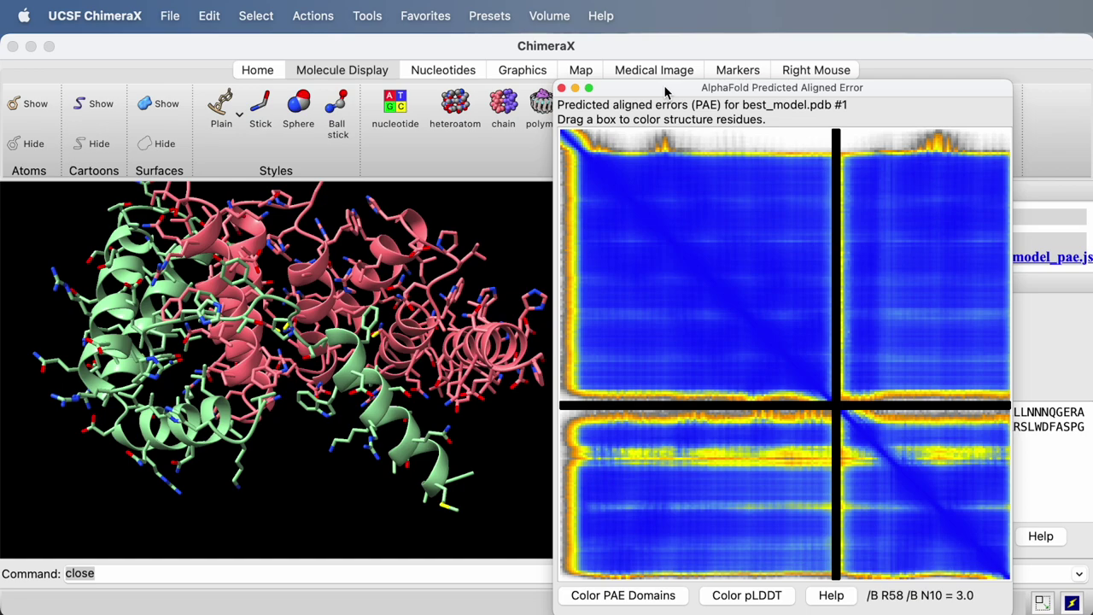
pyautogui.click(562, 88)
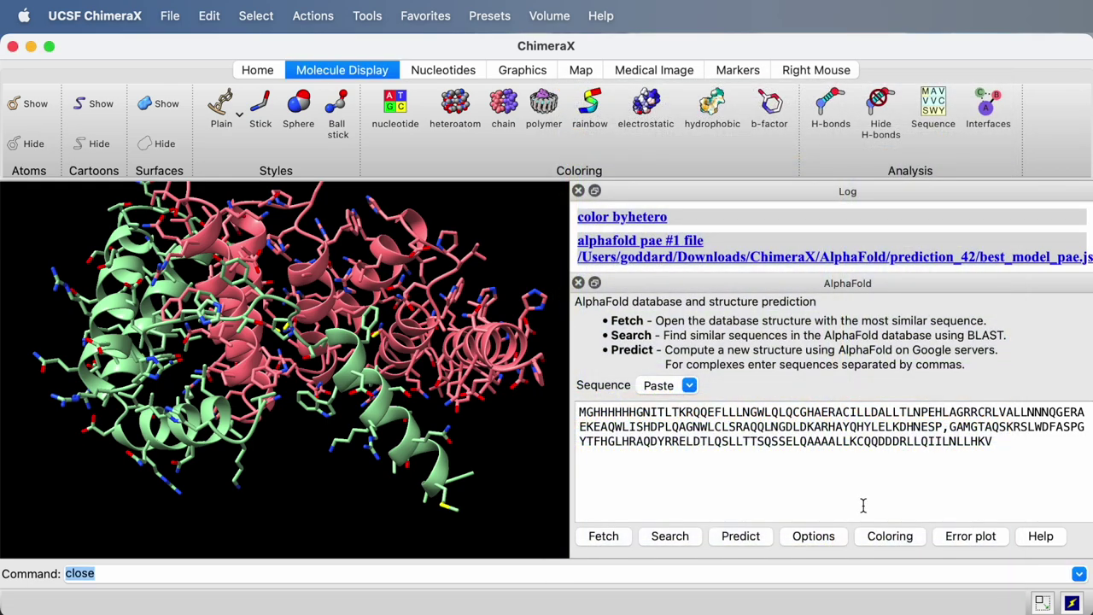
pyautogui.click(830, 536)
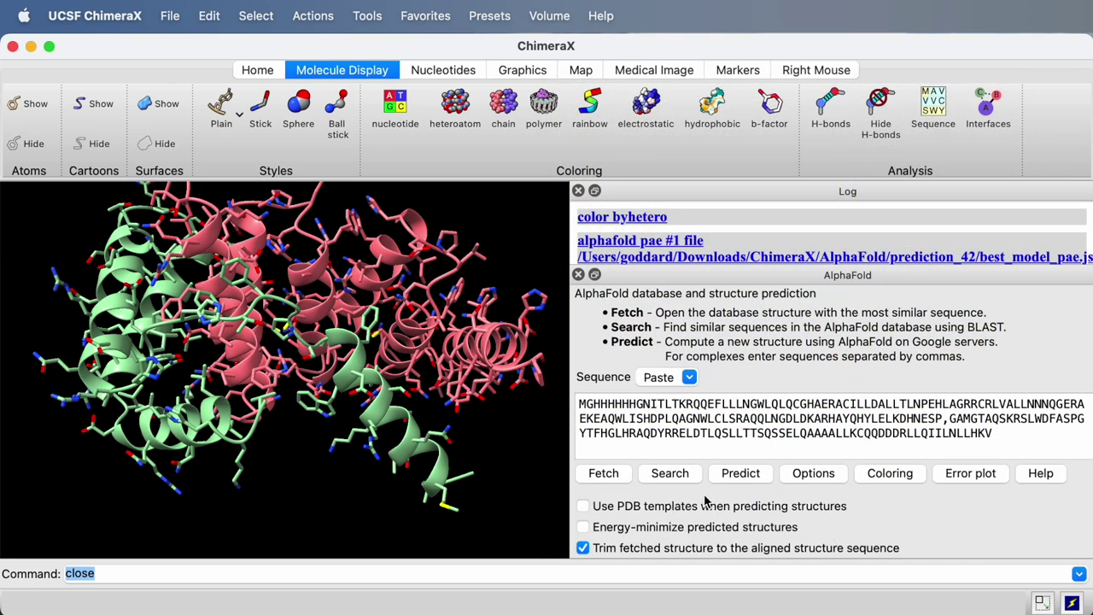